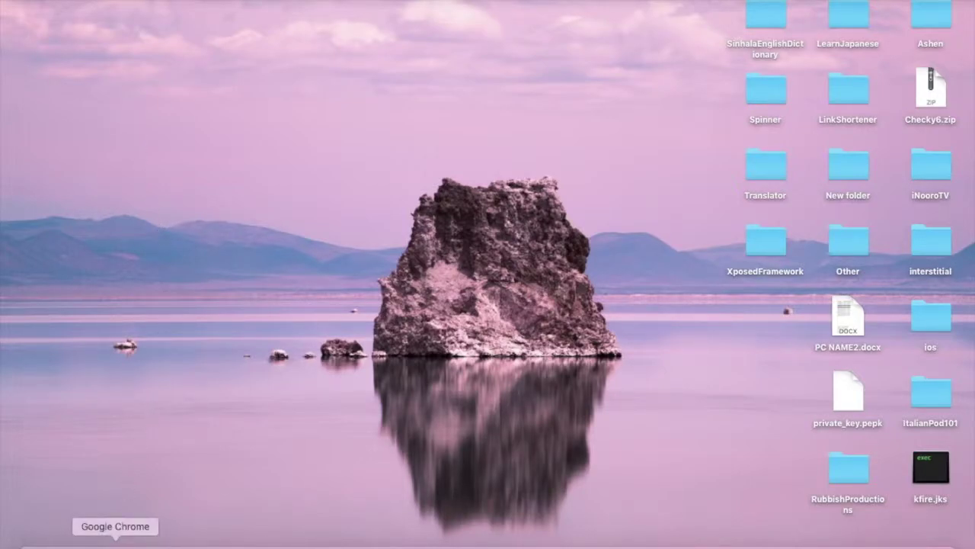
Load canva.com in a new Chrome tab and go to its sign-in page
left_click(115, 544)
left_click(228, 5)
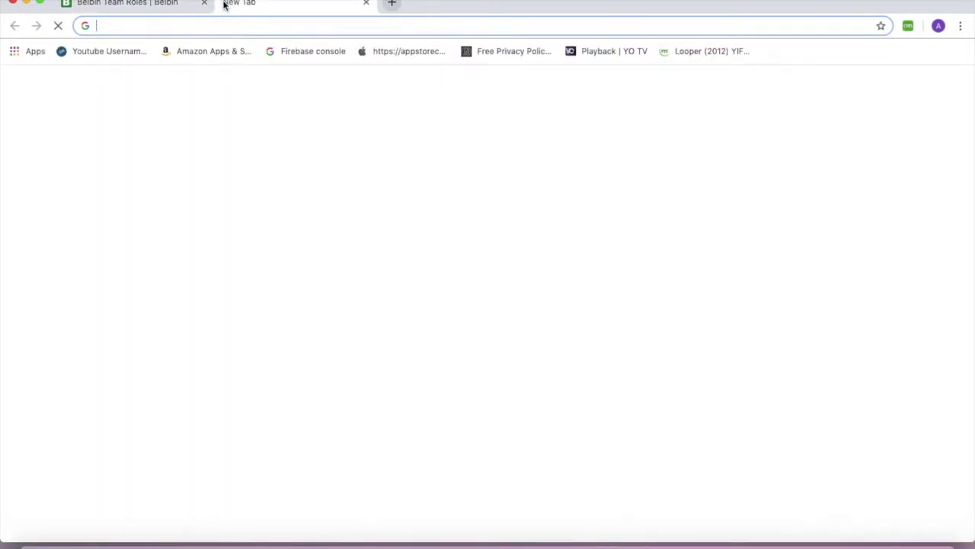
type("canva")
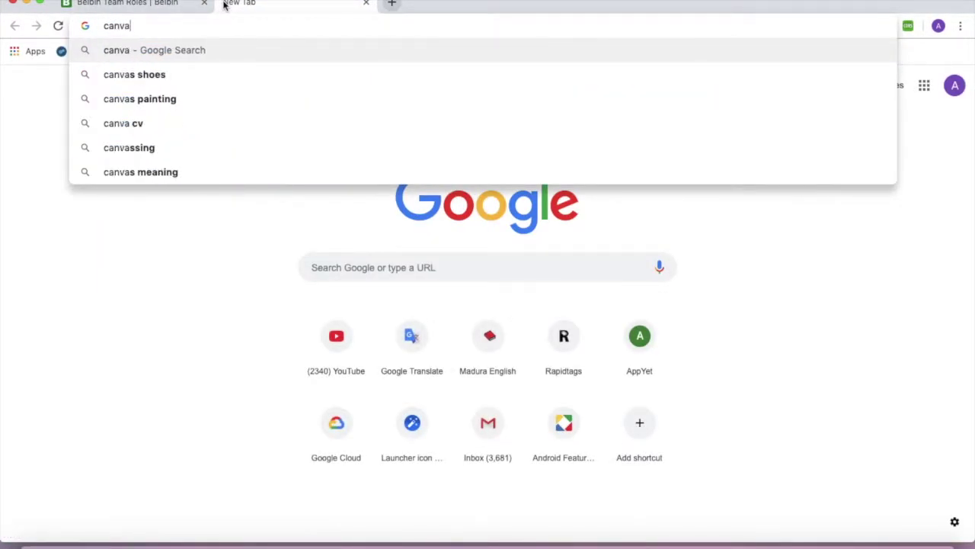
type(".c")
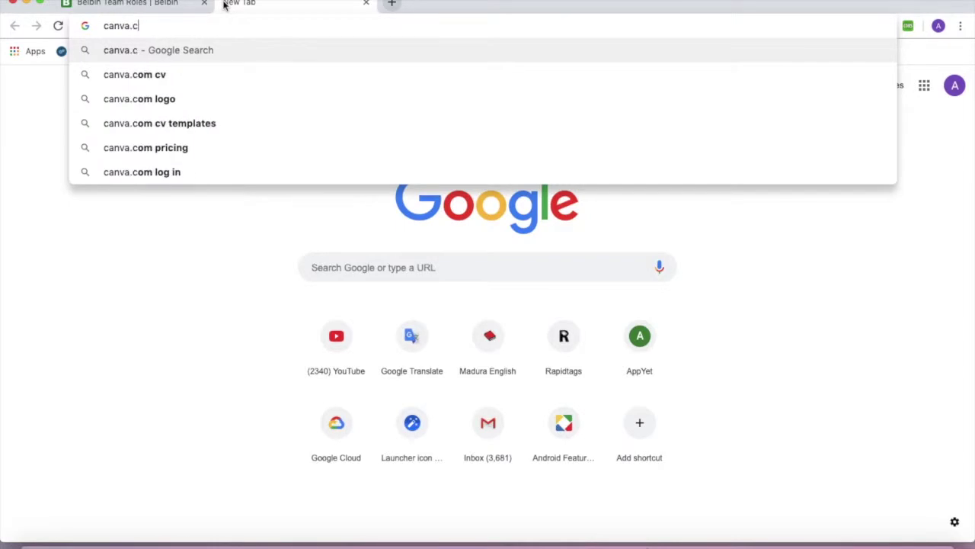
type("om")
key("Return")
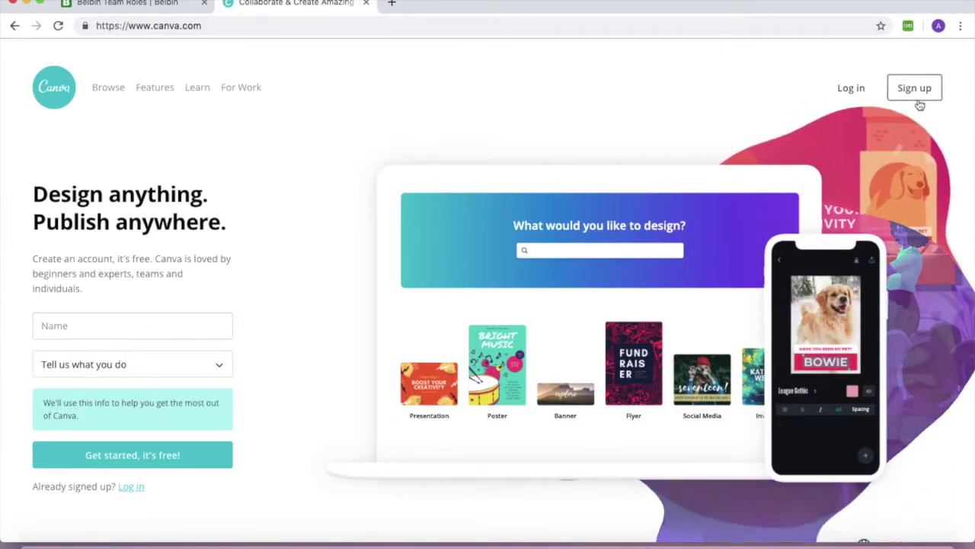
left_click(851, 90)
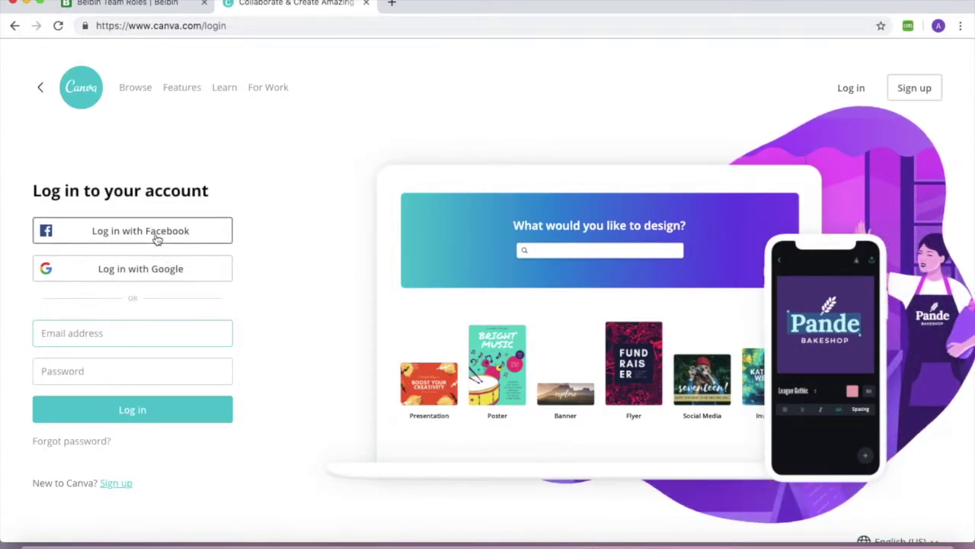
Log in to Canva with a Google account and reach the home dashboard
left_click(150, 276)
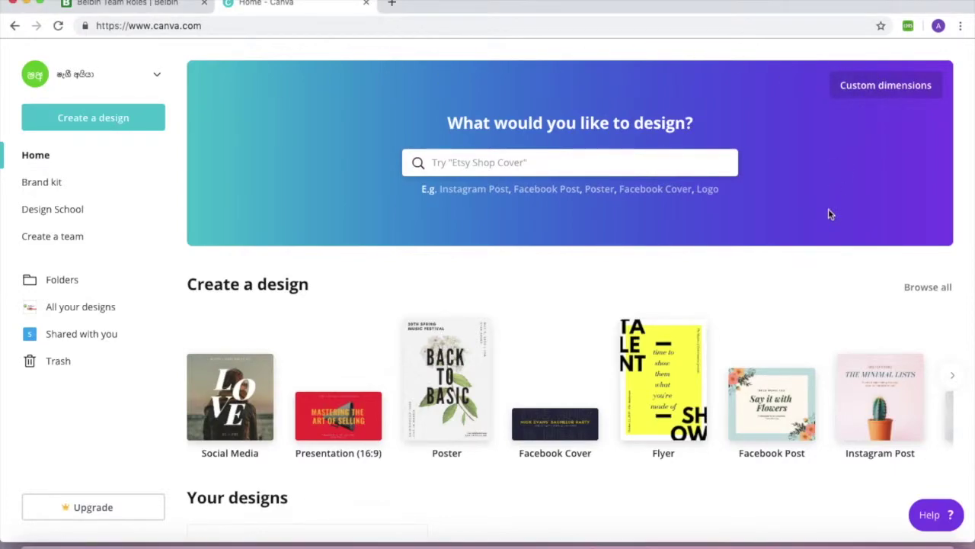
scroll(828, 209, "down", 3)
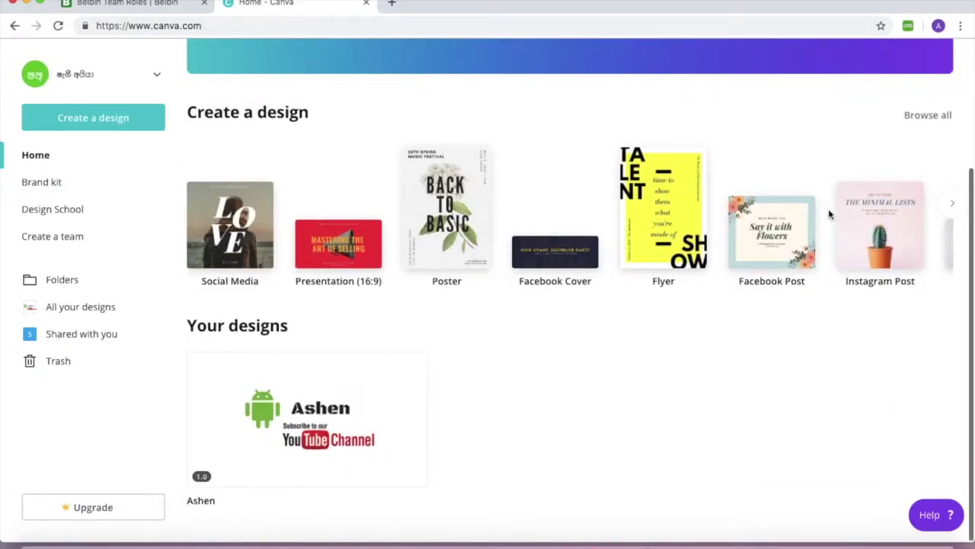
scroll(828, 210, "up", 3)
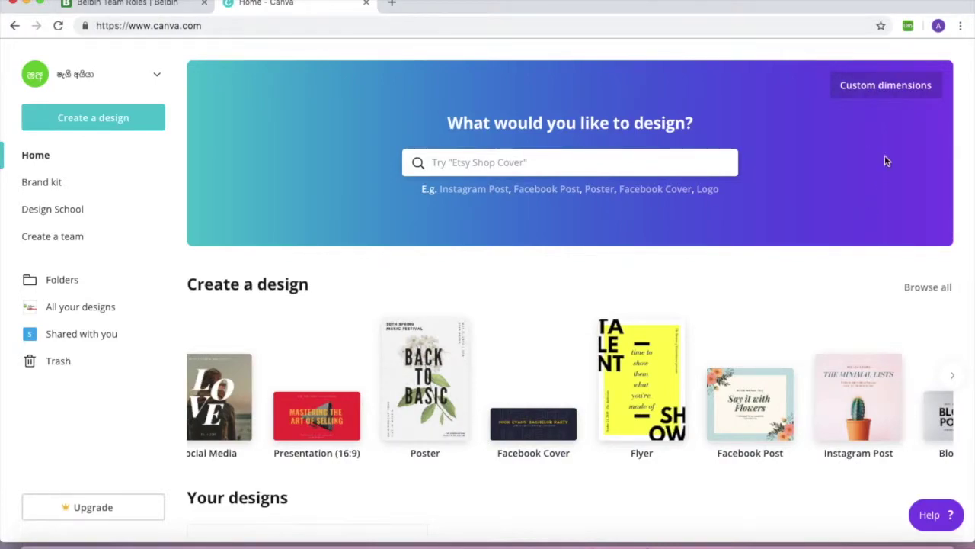
left_click(895, 95)
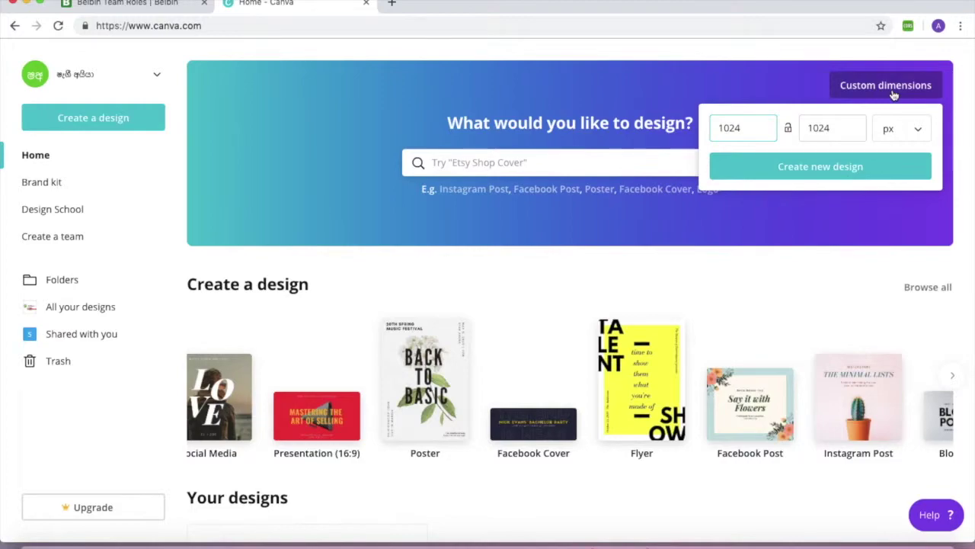
Create a blank custom design sized 1024 × 1024 px
double_click(753, 135)
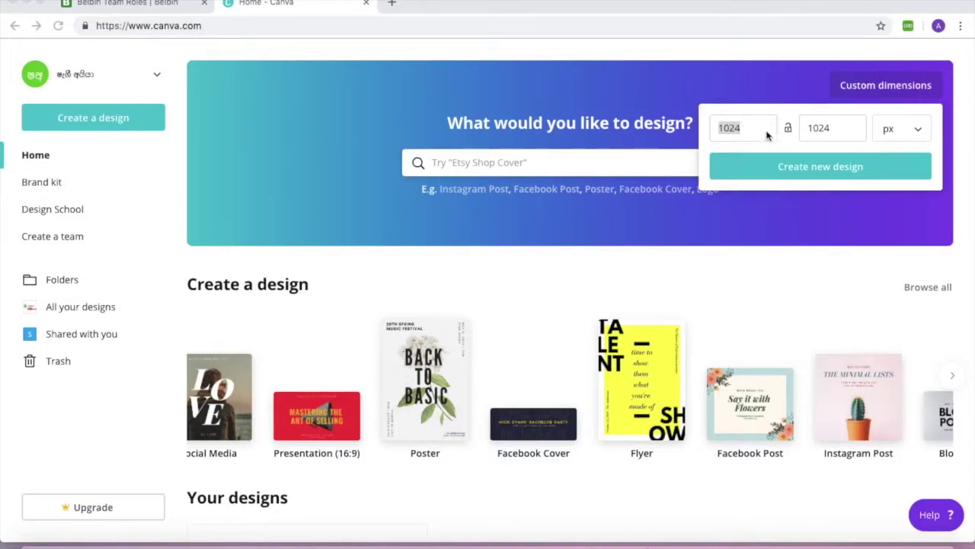
left_click(845, 125)
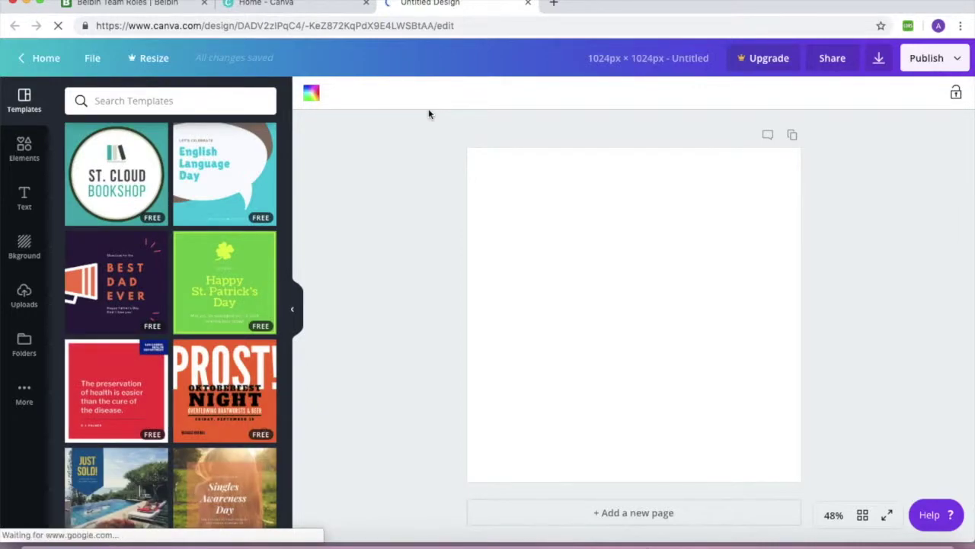
left_click(29, 255)
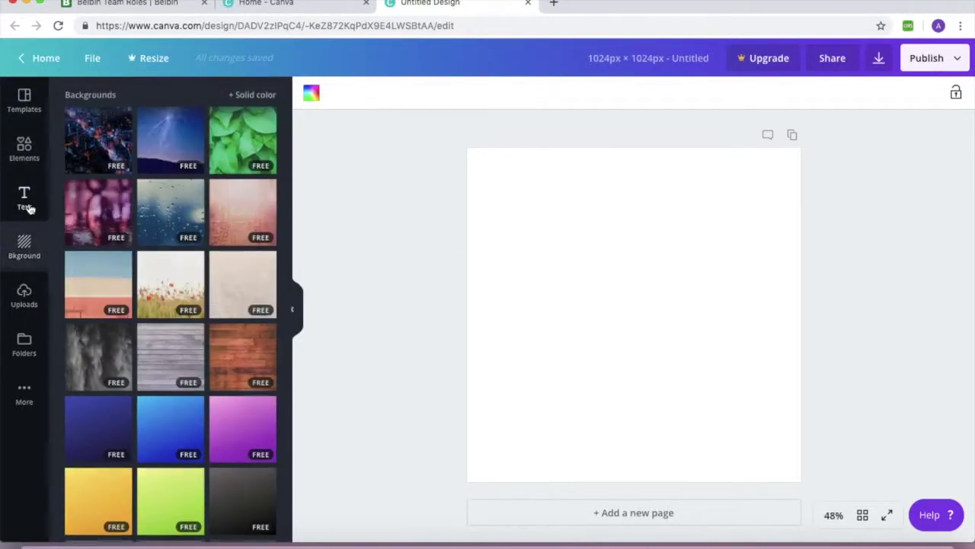
Browse the sidebar panels and scroll through Elements to find the circle shape
left_click(24, 199)
left_click(24, 297)
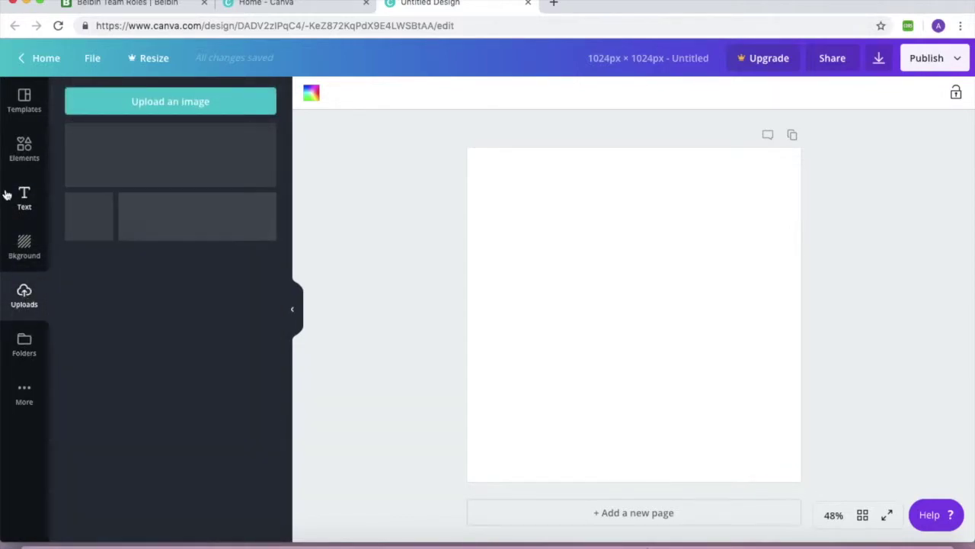
left_click(20, 203)
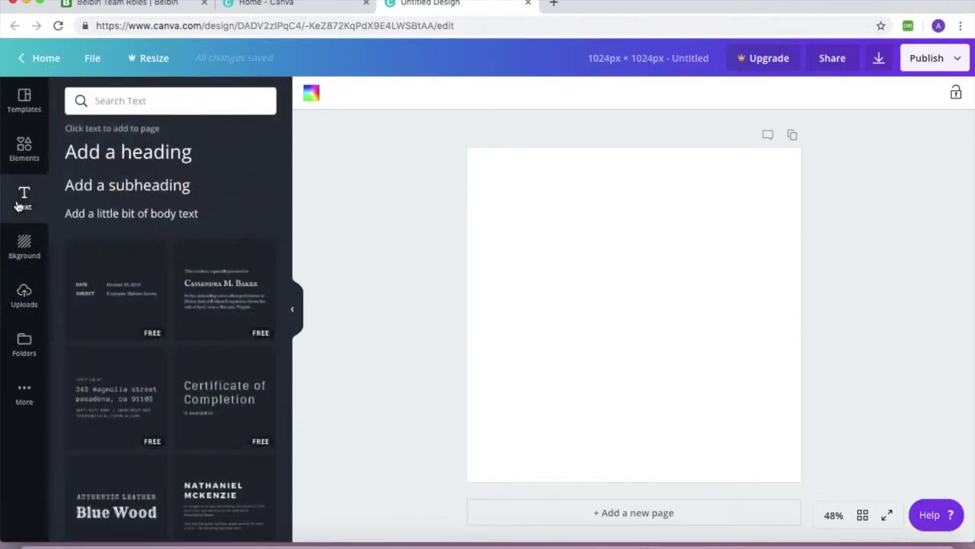
left_click(18, 163)
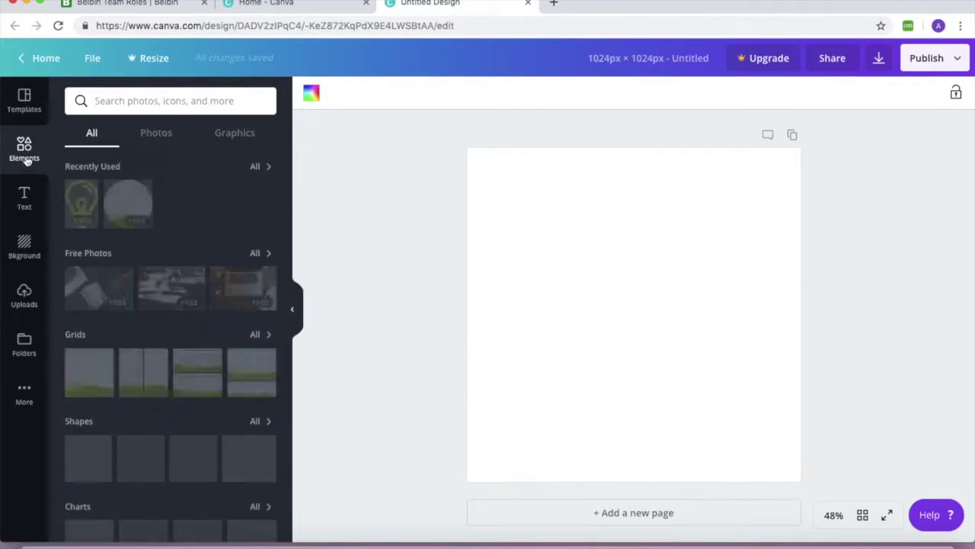
scroll(135, 242, "down", 2)
scroll(135, 242, "up", 1)
scroll(135, 242, "down", 2)
scroll(136, 242, "up", 3)
scroll(135, 242, "down", 8)
scroll(136, 242, "up", 8)
scroll(136, 243, "down", 5)
scroll(136, 242, "up", 5)
scroll(136, 242, "down", 2)
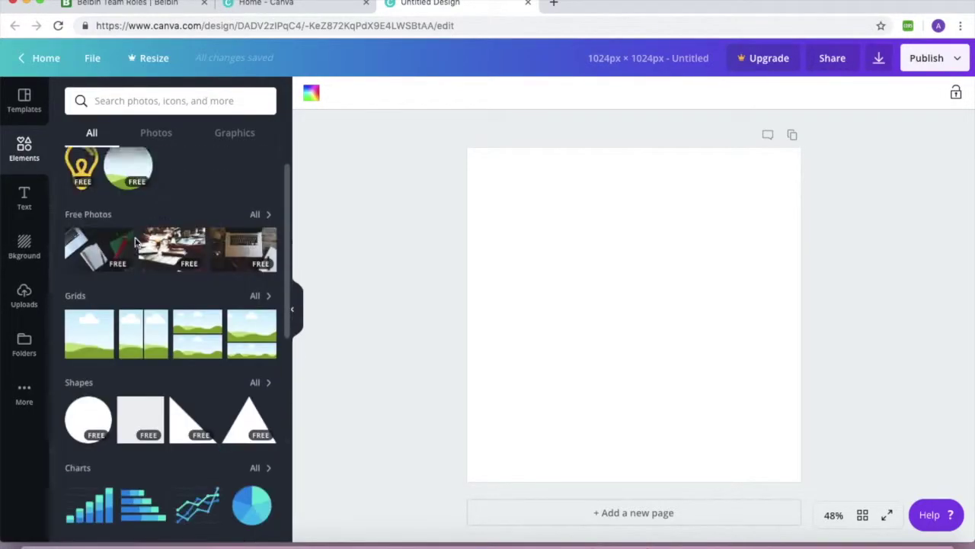
scroll(122, 245, "up", 2)
mouse_move(128, 204)
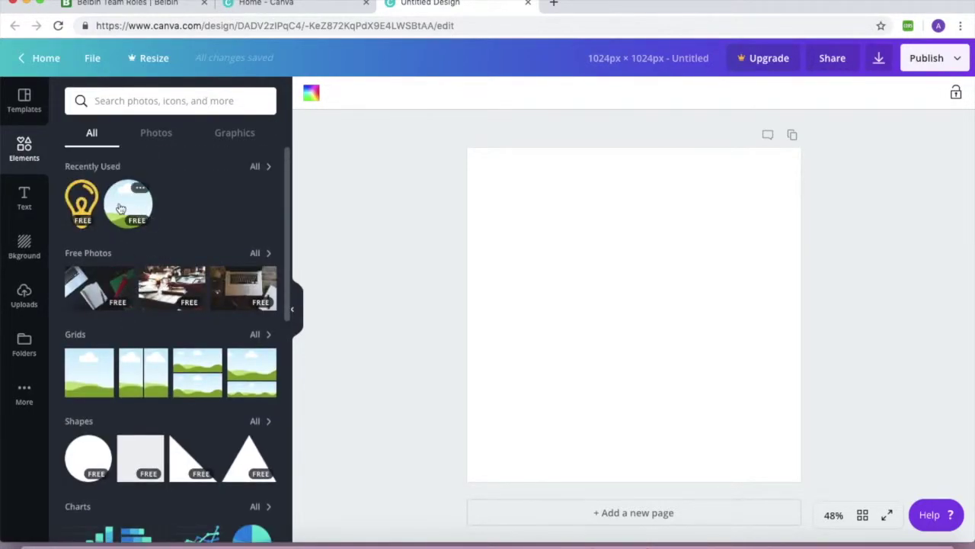
scroll(183, 408, "down", 3)
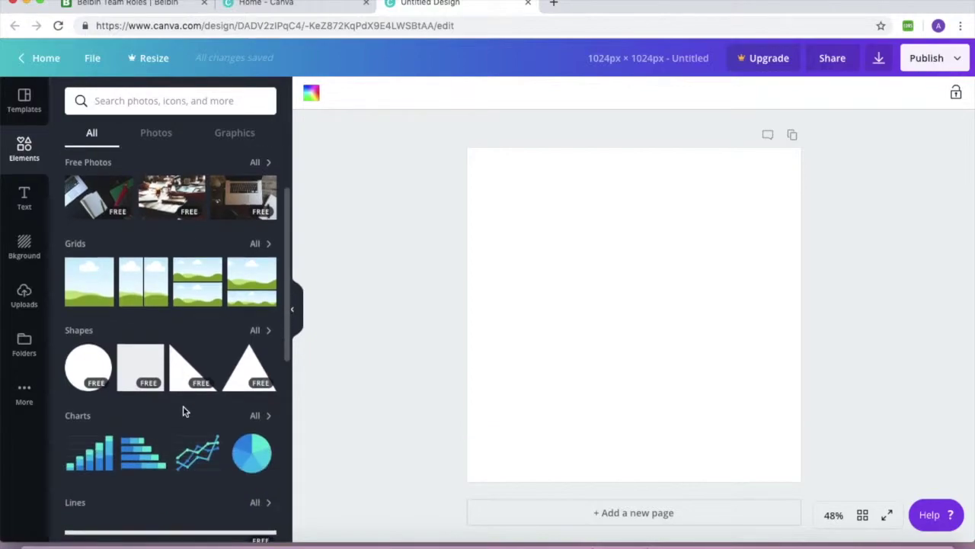
scroll(71, 260, "down", 1)
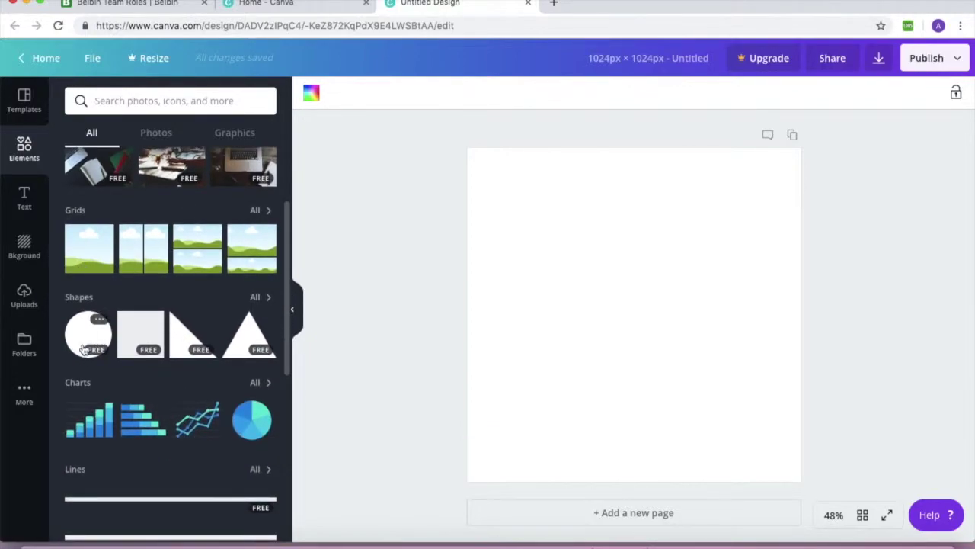
Place a large circle covering most of the page and colour it red
left_click_drag(88, 334, 696, 324)
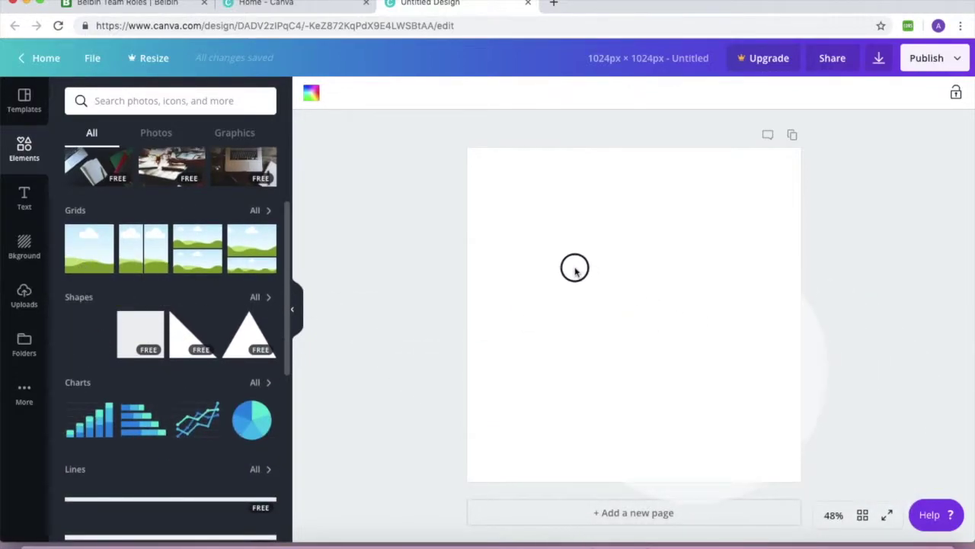
left_click_drag(695, 324, 521, 208)
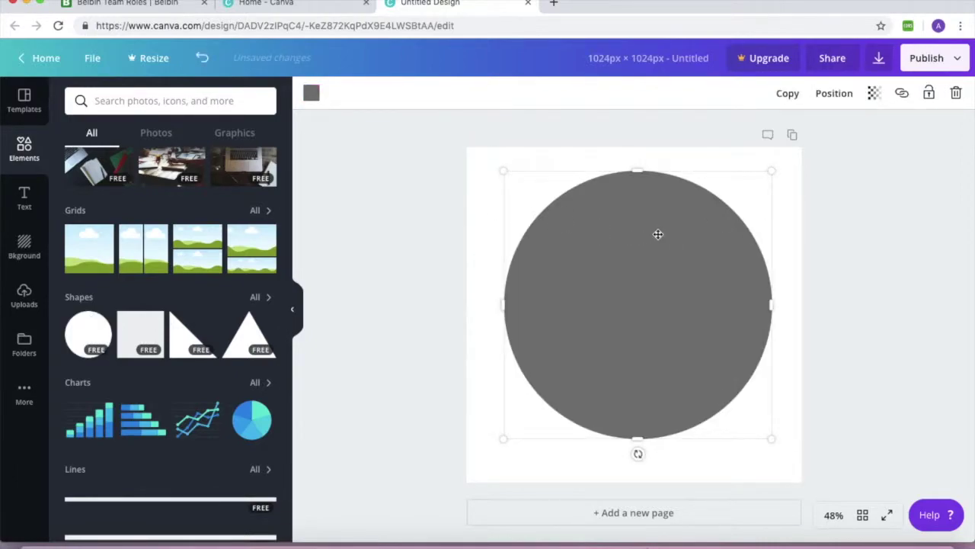
left_click(310, 94)
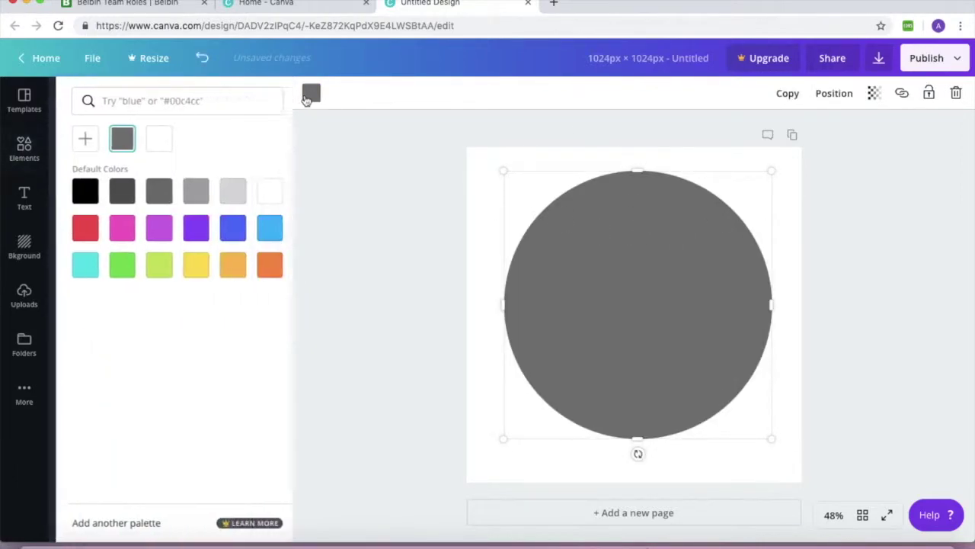
left_click(79, 233)
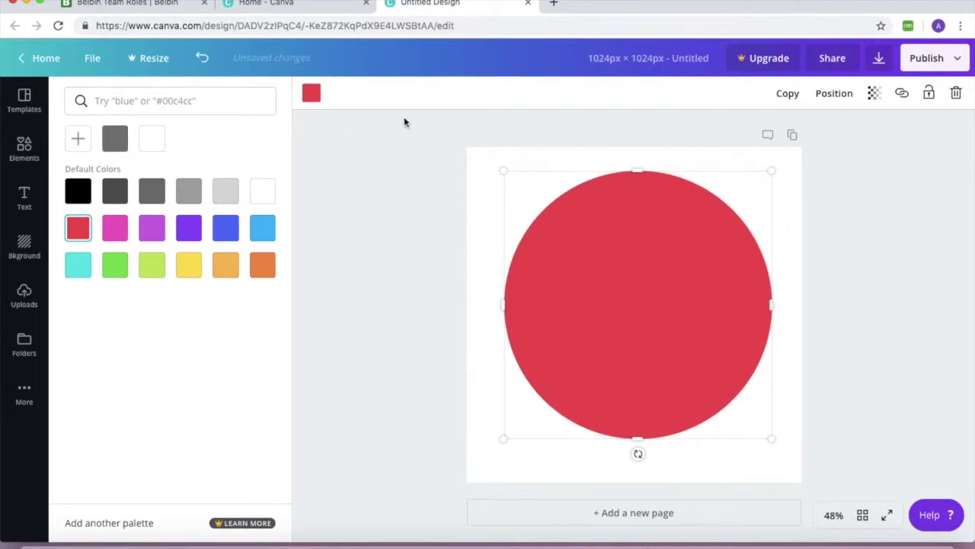
left_click(309, 94)
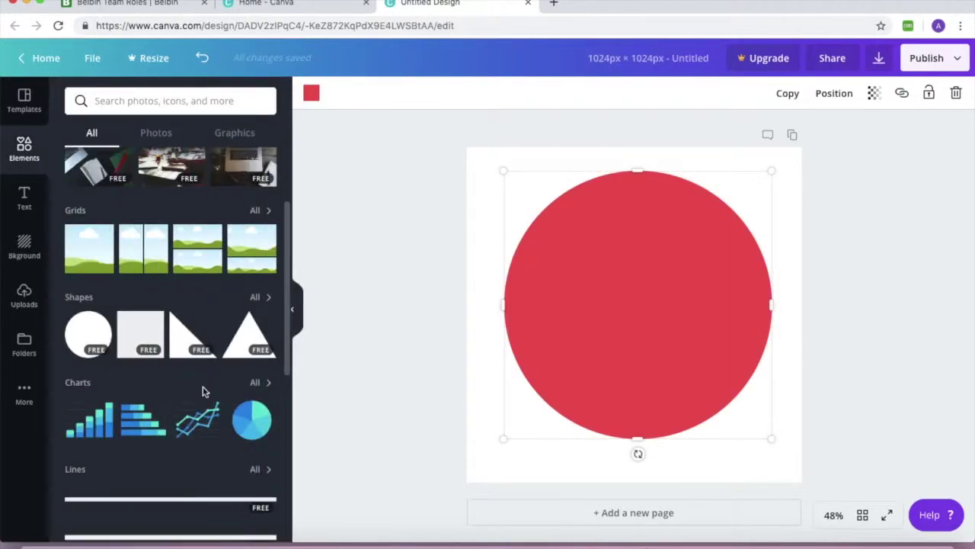
scroll(202, 391, "down", 5)
Find the compass illustration among the elements and drop it onto the page
left_click(255, 229)
left_click(257, 102)
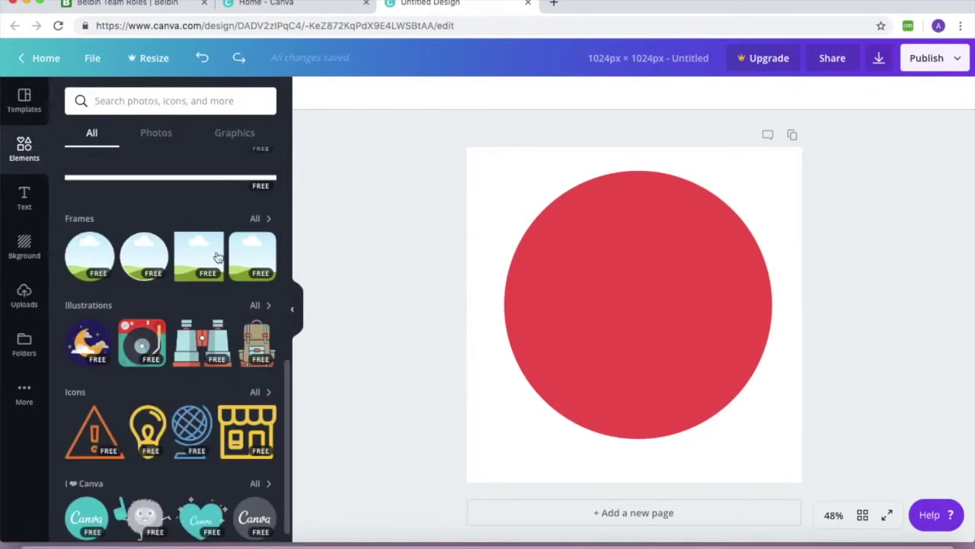
left_click(255, 306)
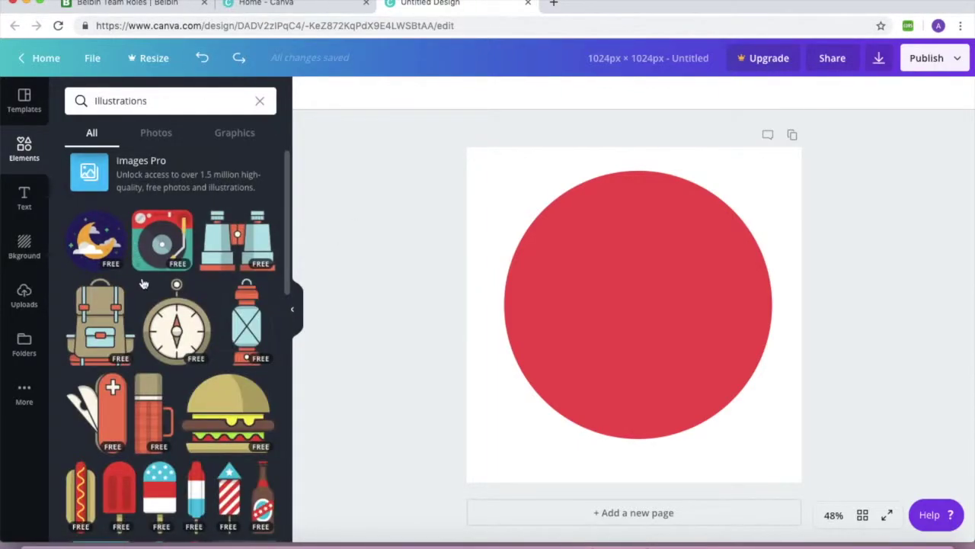
scroll(143, 285, "down", 2)
scroll(145, 290, "up", 1)
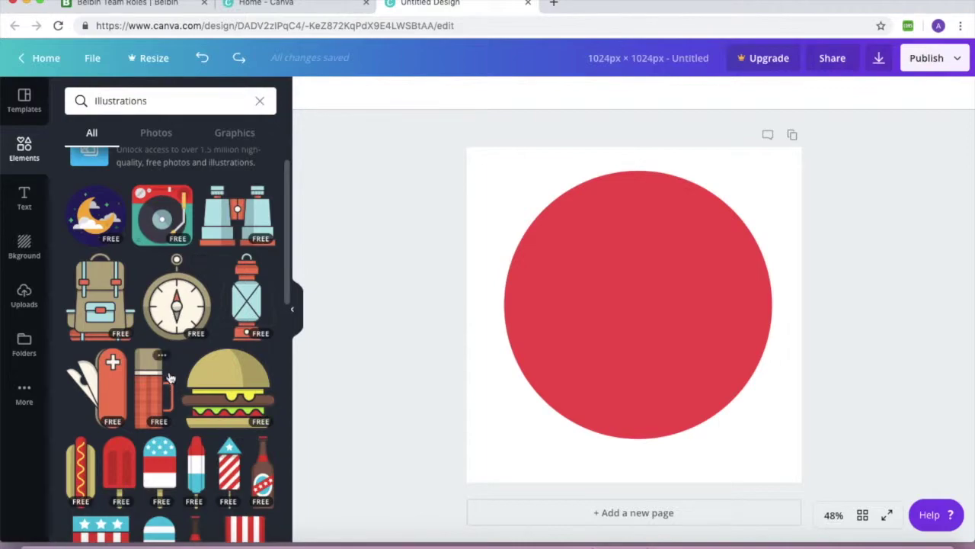
scroll(151, 388, "up", 1)
left_click(179, 333)
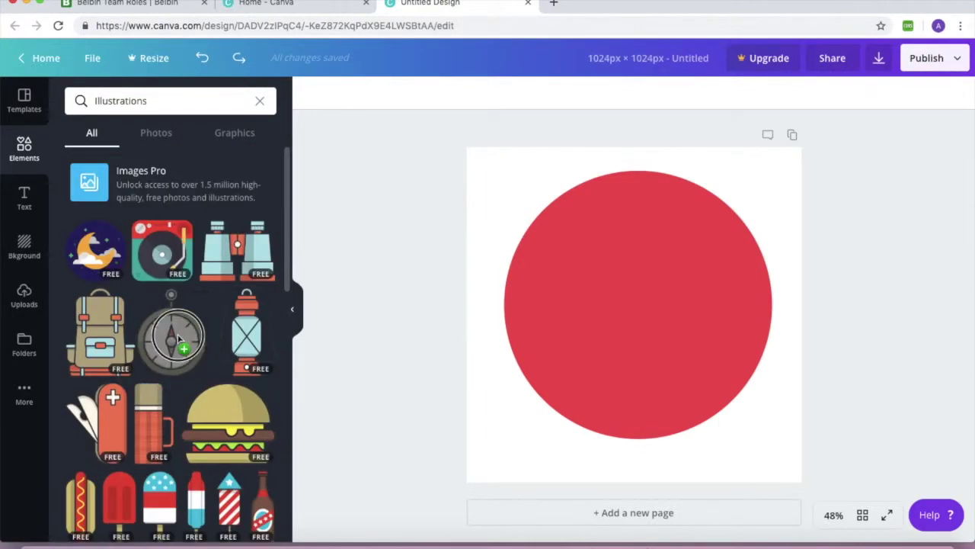
mouse_move(186, 333)
left_mouse_down()
mouse_move(211, 309)
mouse_move(591, 219)
left_mouse_up()
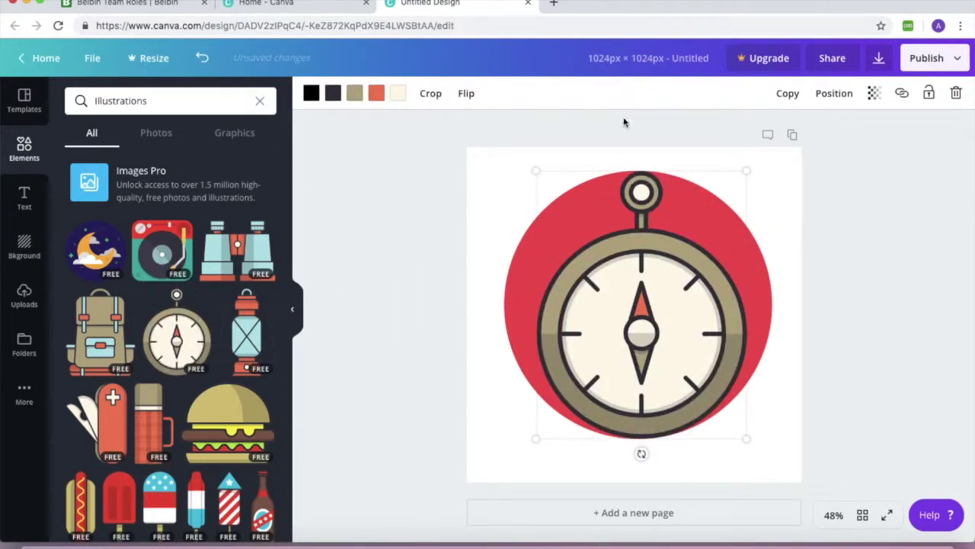
Shrink the compass and centre it on the red circle
left_click_drag(534, 167, 577, 231)
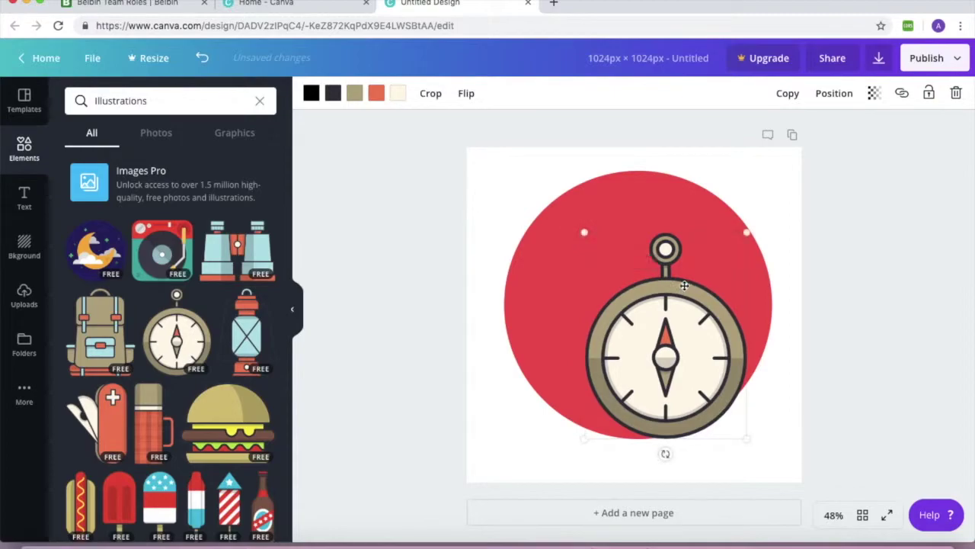
mouse_move(677, 322)
left_mouse_down()
mouse_move(629, 279)
mouse_move(648, 284)
left_mouse_up()
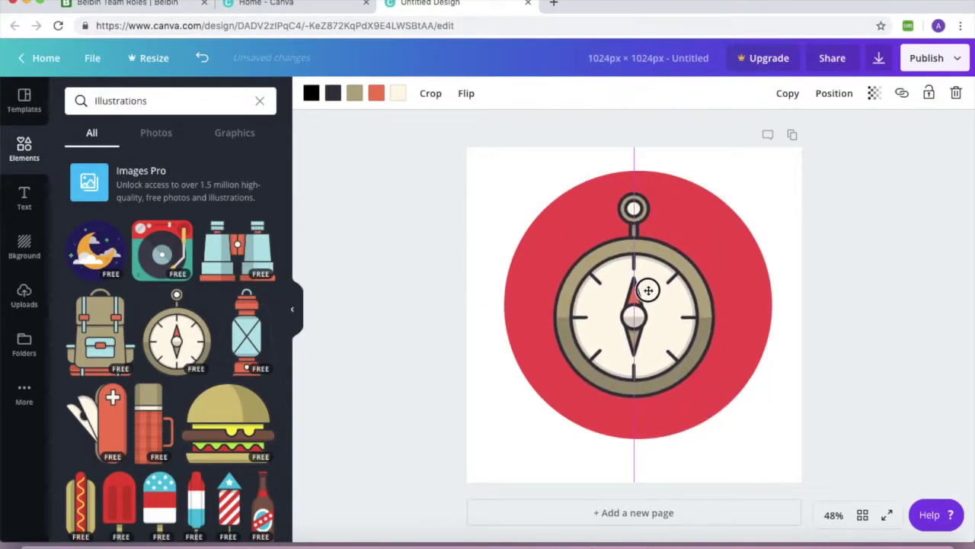
left_click_drag(647, 284, 644, 302)
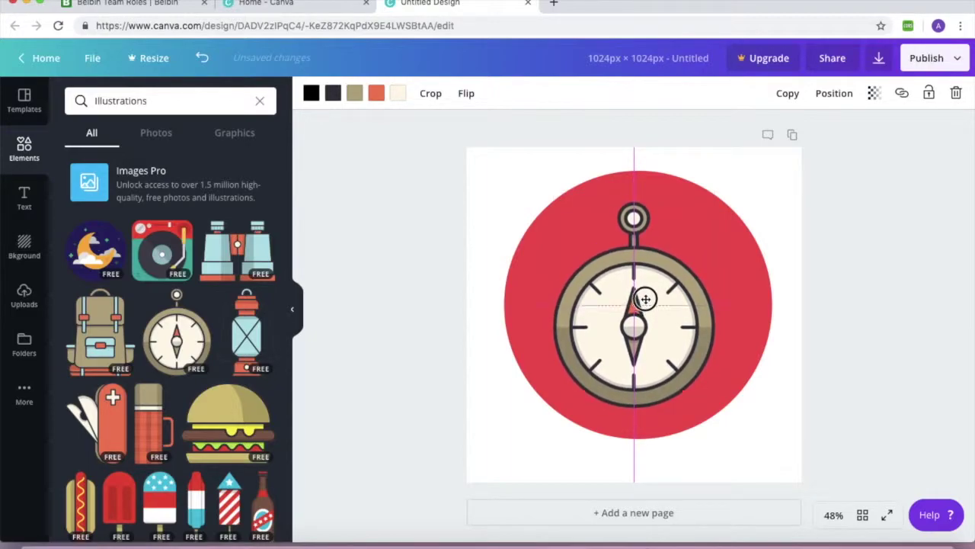
left_click(800, 285)
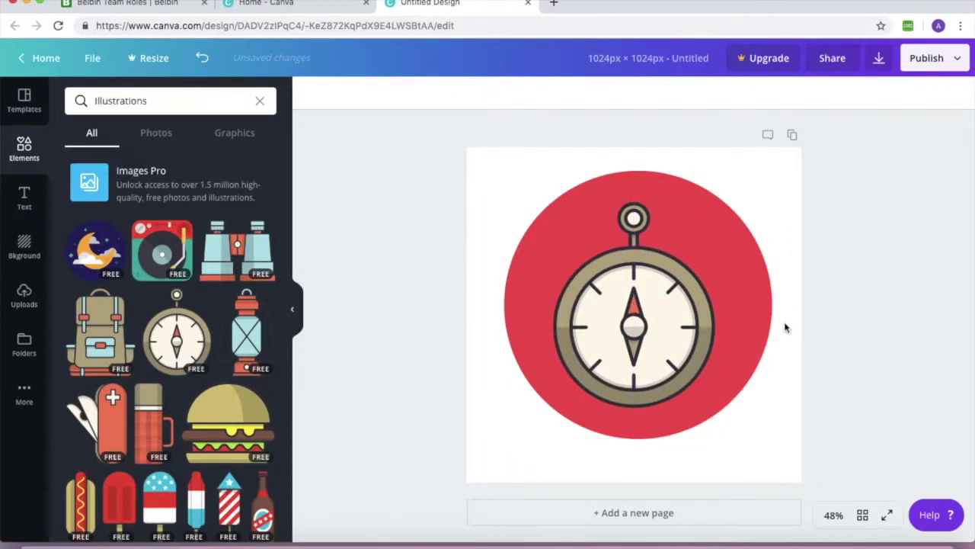
Try blue and yellow gradients, then settle on a lime-green gradient background
left_click(25, 237)
scroll(285, 433, "down", 2)
scroll(152, 323, "down", 2)
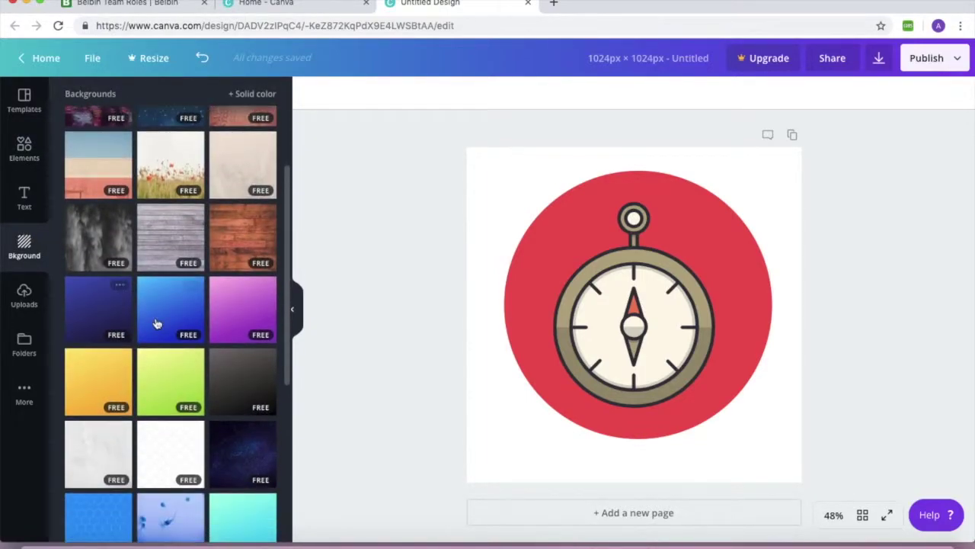
left_click(175, 310)
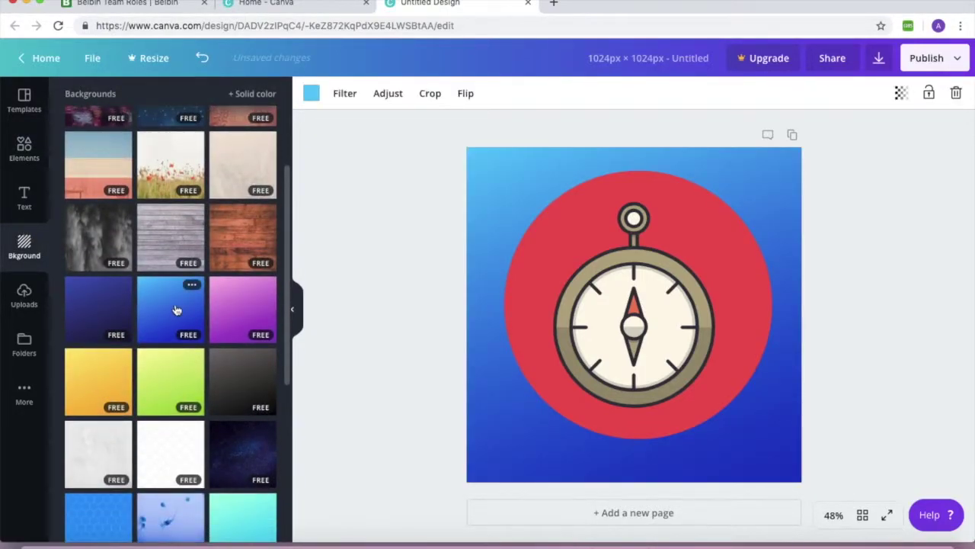
left_click(103, 392)
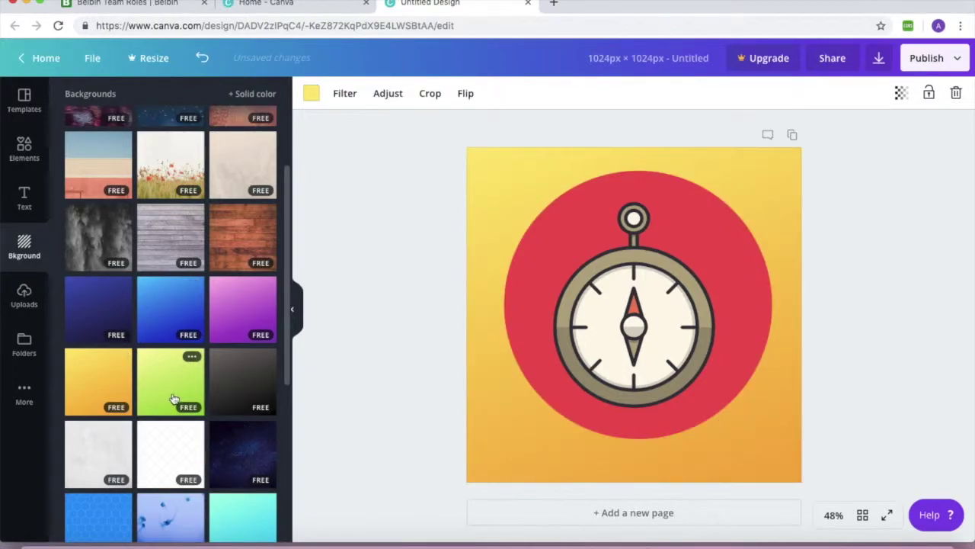
left_click(173, 399)
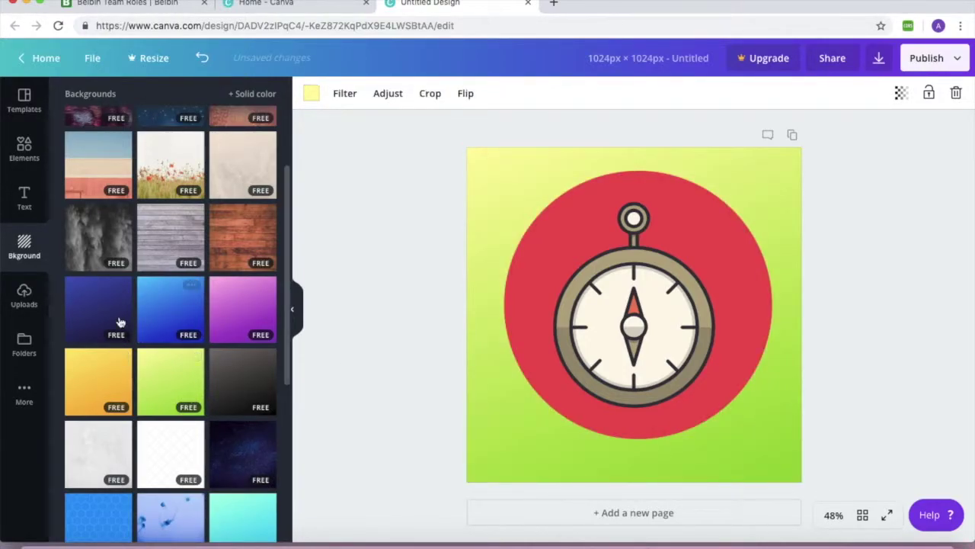
scroll(288, 309, "up", 3)
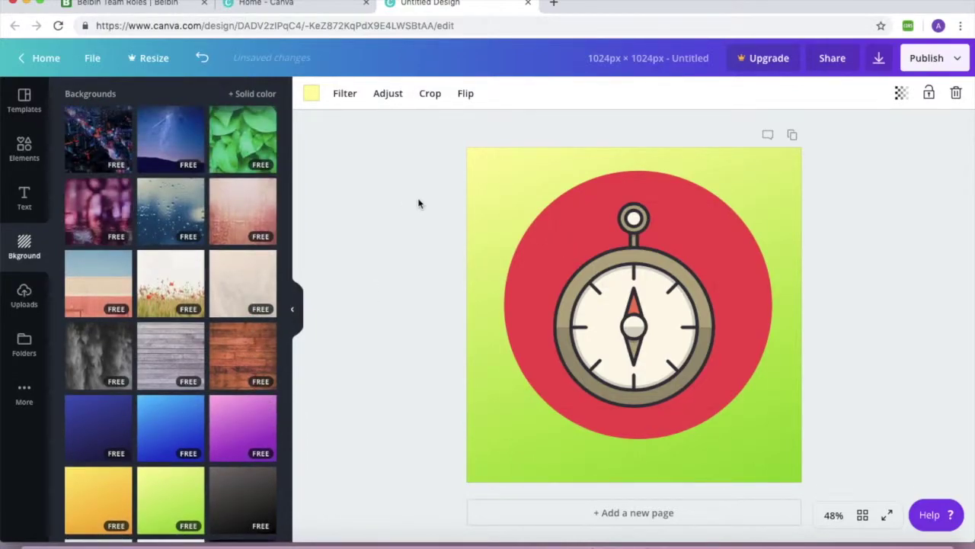
left_click(418, 204)
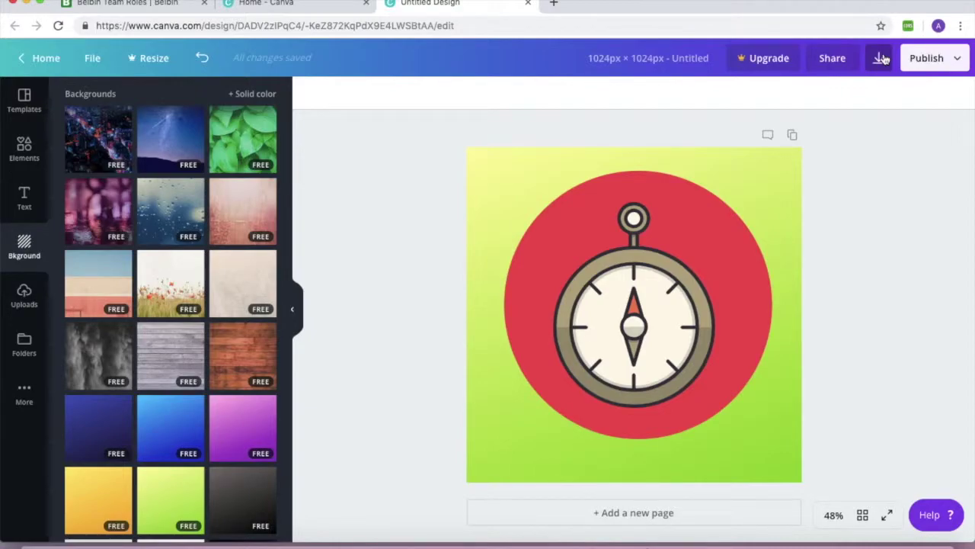
left_click(881, 59)
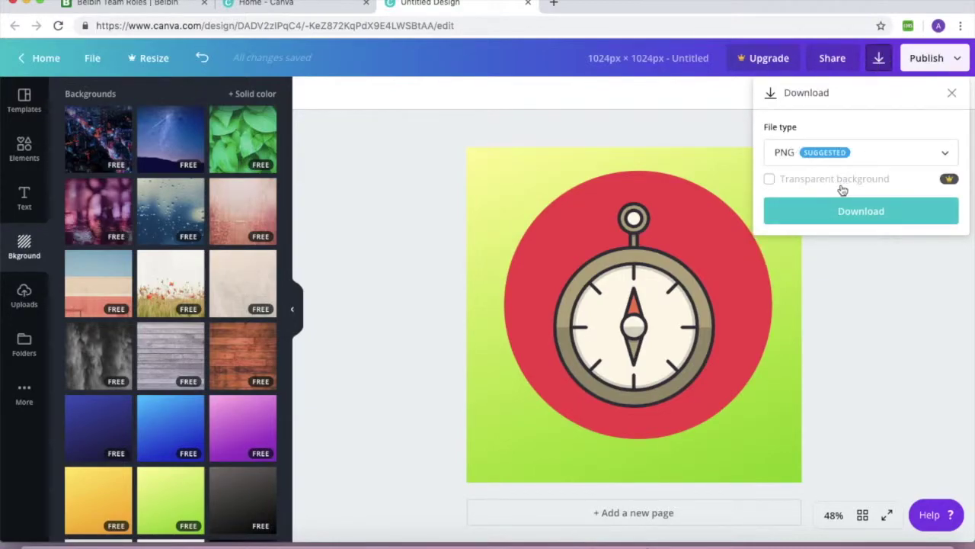
Download the design as a PNG, then close Canva and clear windows to reveal the desktop
left_click(853, 211)
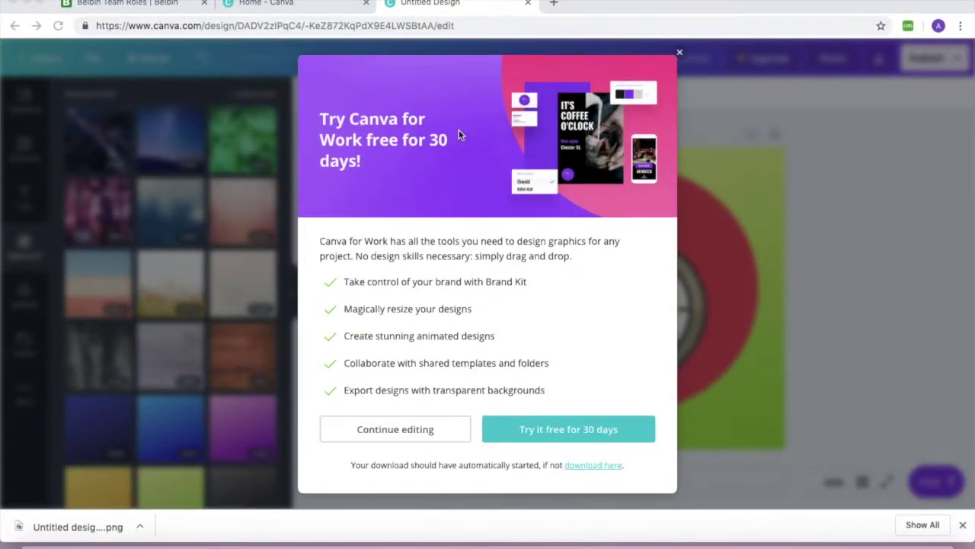
left_click(529, 4)
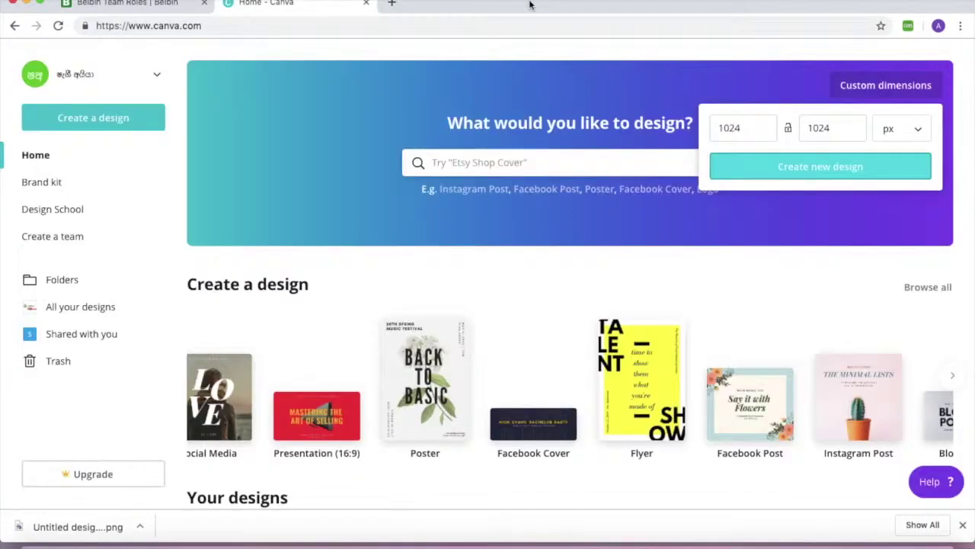
left_click(366, 4)
left_click(27, 4)
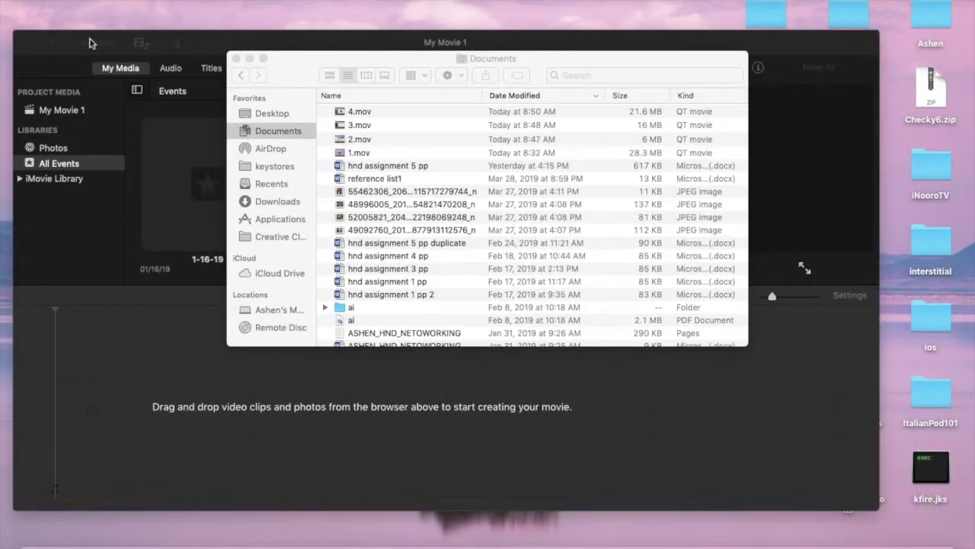
left_click(235, 59)
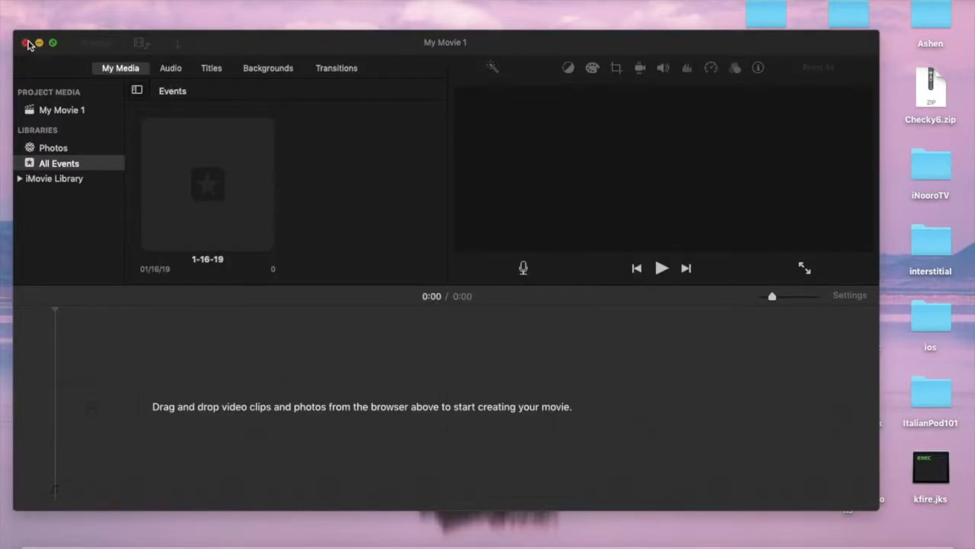
left_click(39, 43)
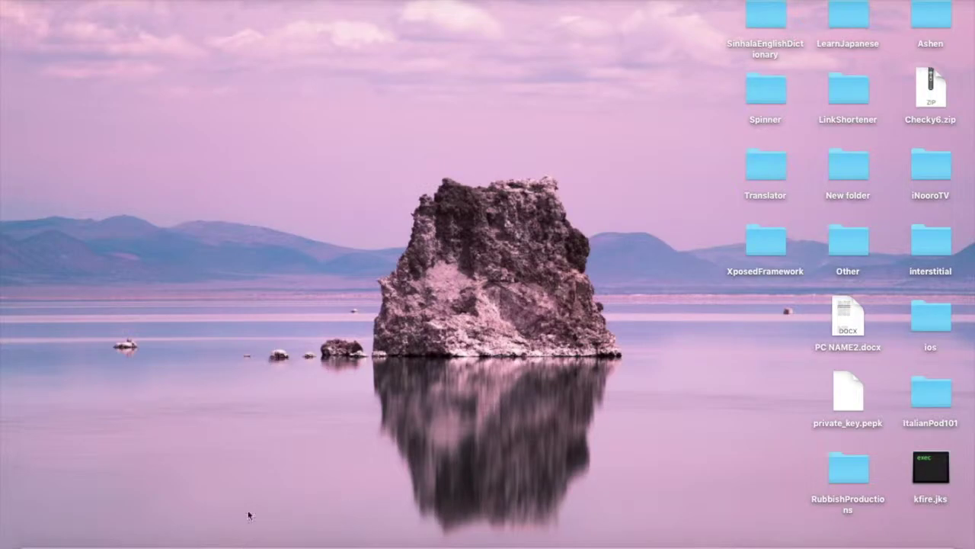
Enter appicon.co in a new Chrome tab
left_click(113, 534)
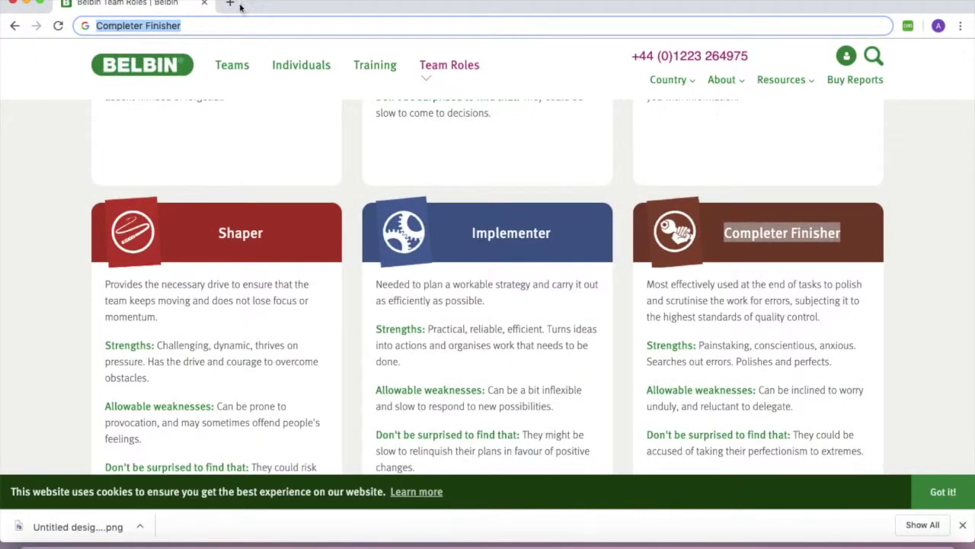
left_click(232, 6)
type("appi")
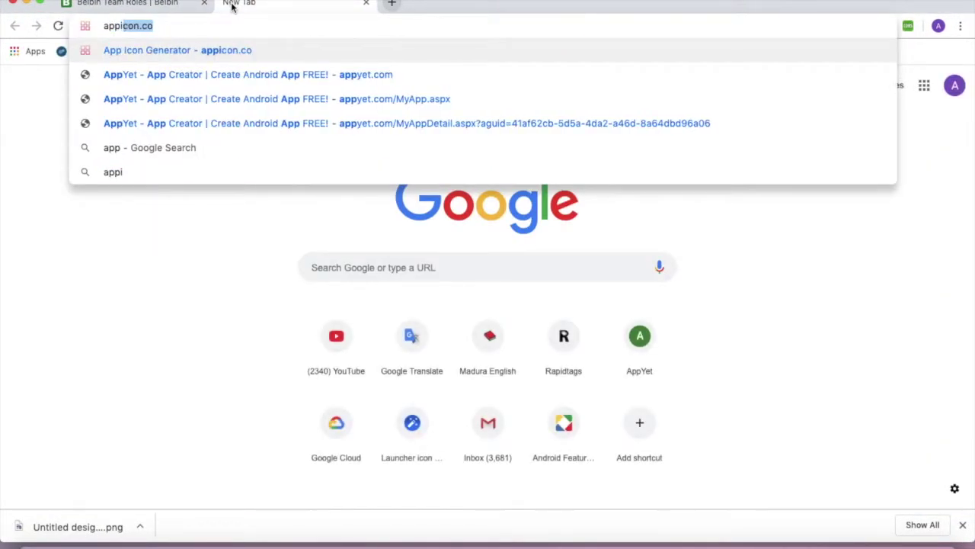
type("con.co")
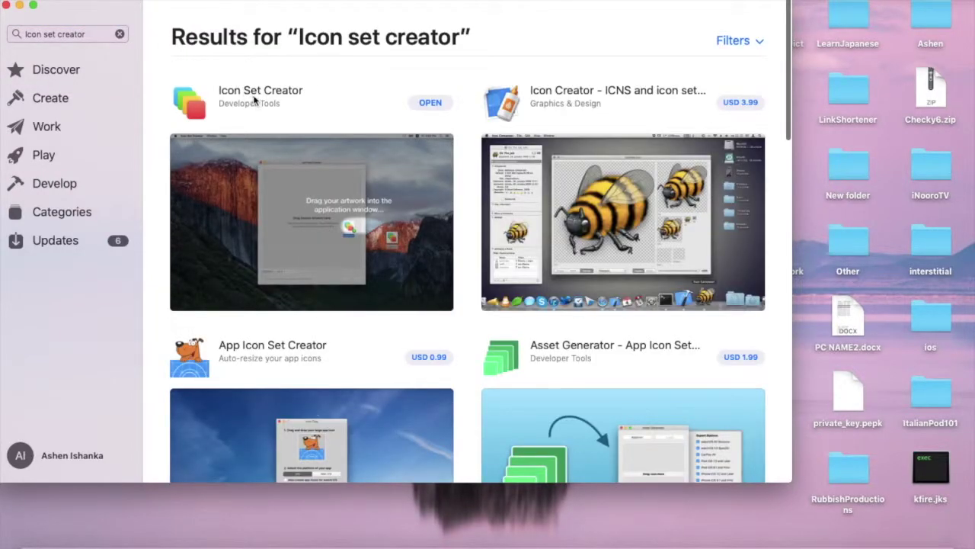
Launch Icon Set Creator from its App Store page
left_click(255, 99)
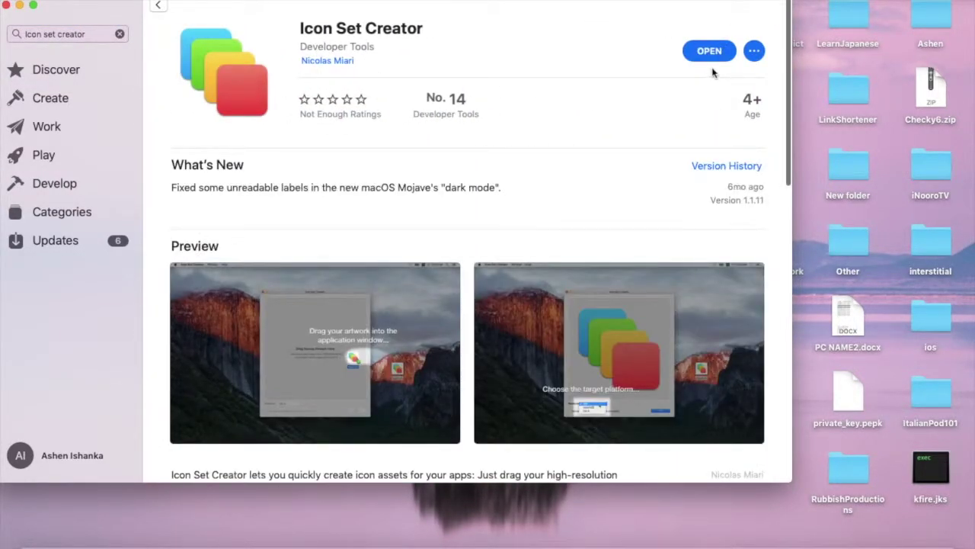
left_click(708, 51)
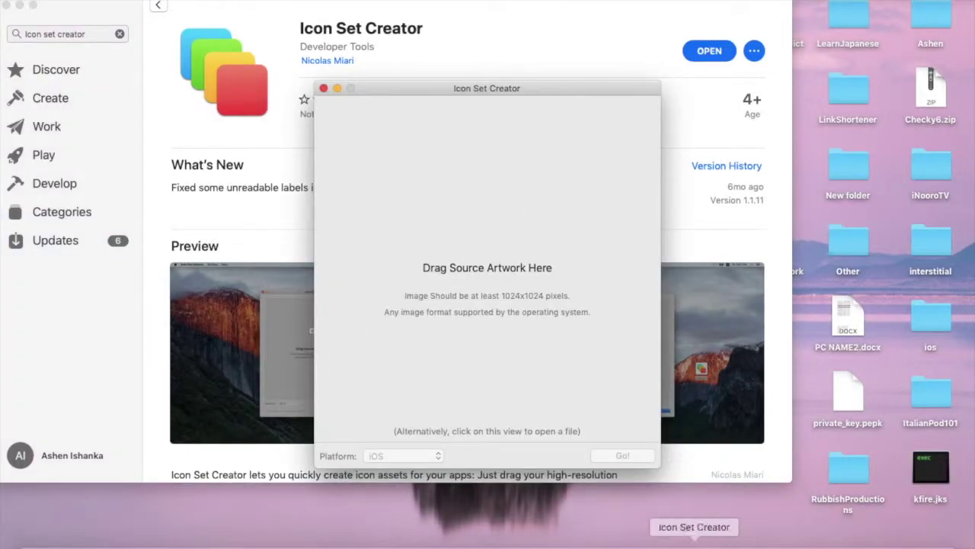
left_click(109, 543)
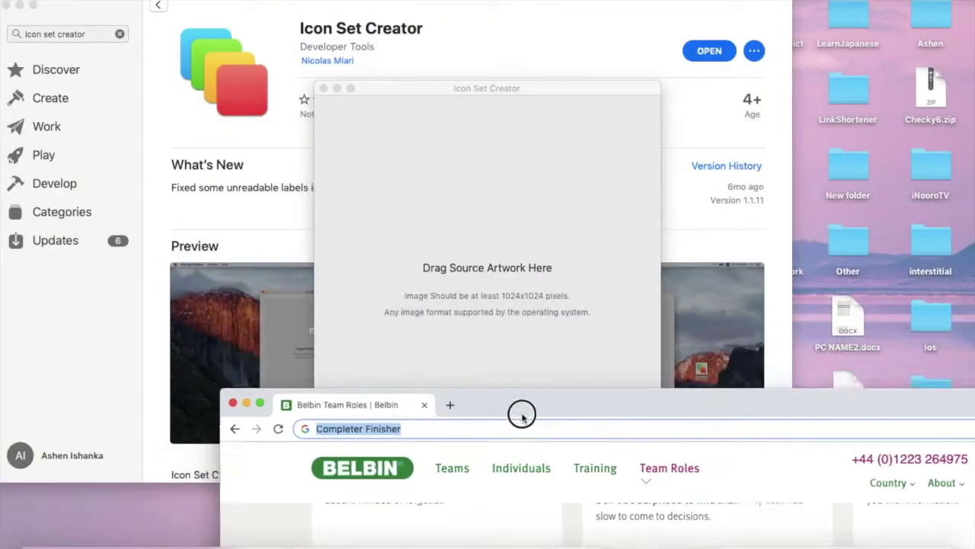
Drag the downloaded 'Untitled design (2).png' from Chrome's downloads into Icon Set Creator
left_click_drag(522, 414, 523, 432)
left_click_drag(625, 418, 185, 479)
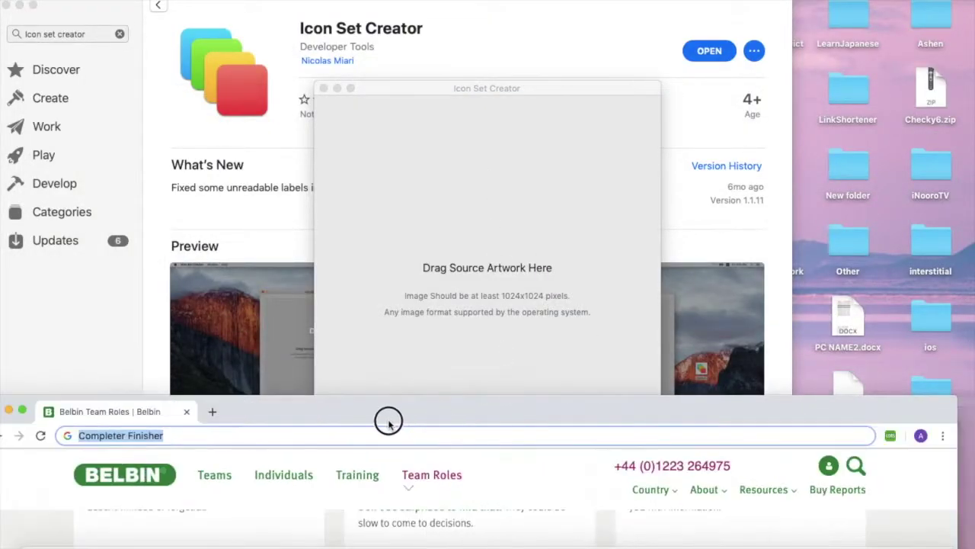
left_click(740, 496)
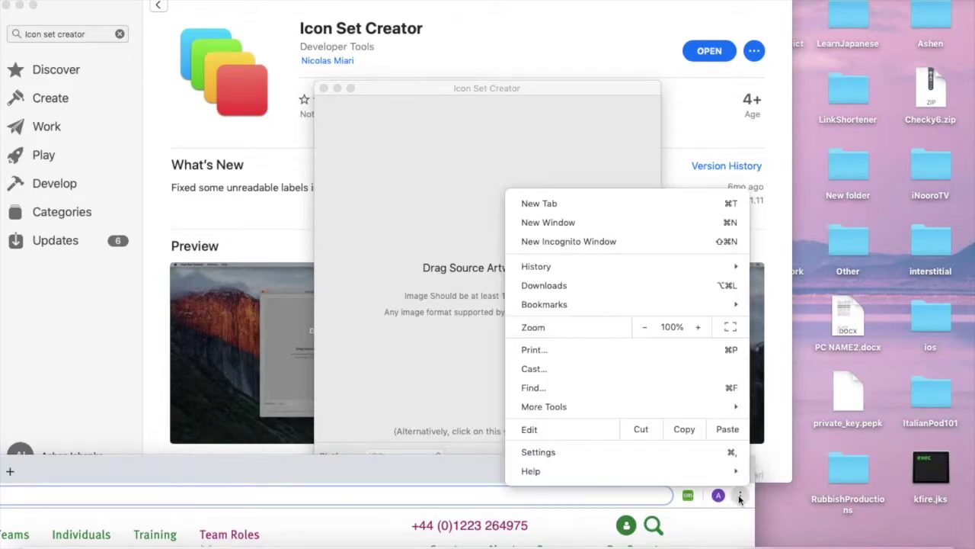
left_click(569, 285)
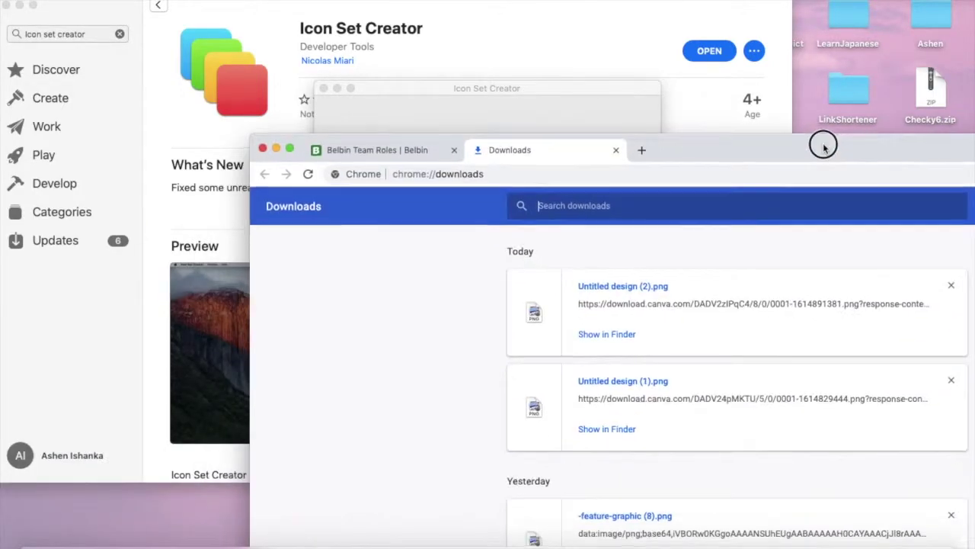
left_click_drag(352, 466, 973, 295)
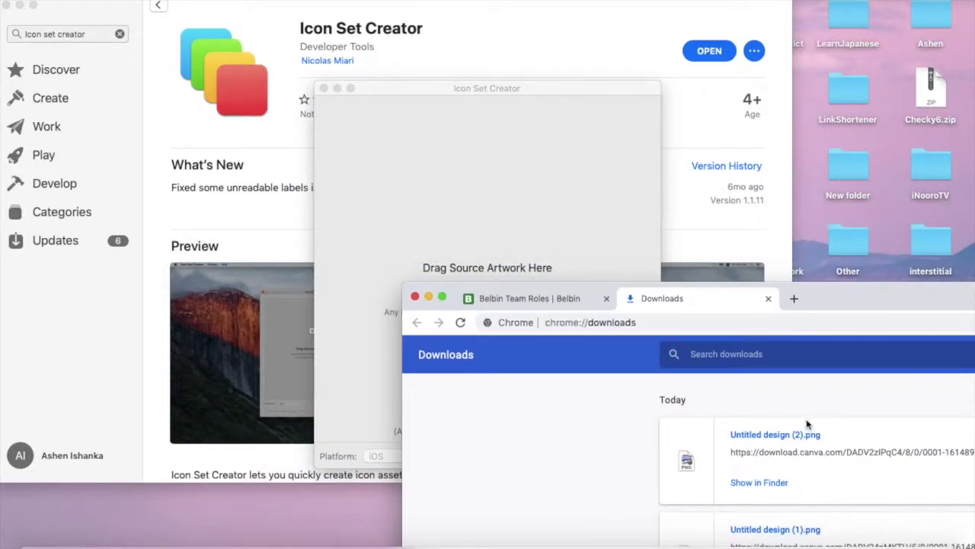
left_click_drag(797, 435, 688, 381)
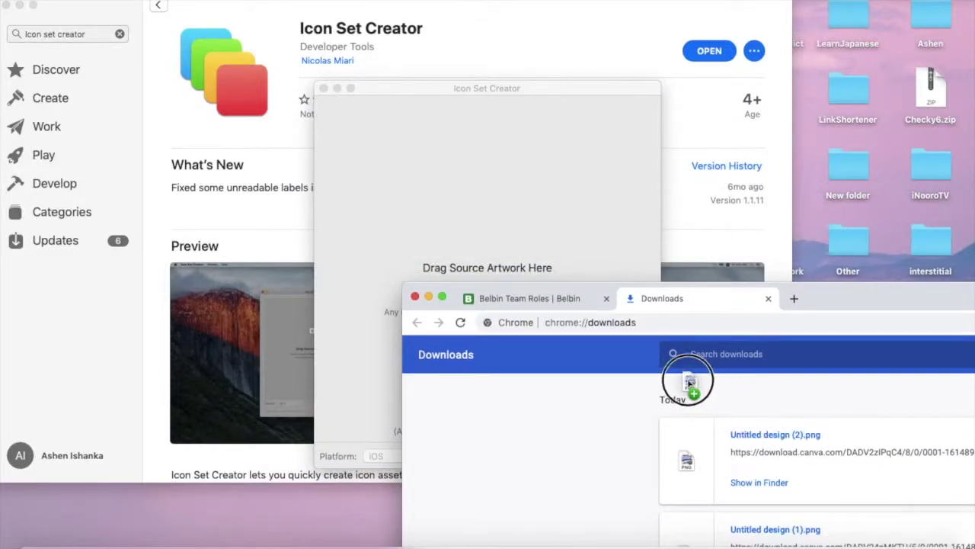
left_click_drag(688, 381, 452, 218)
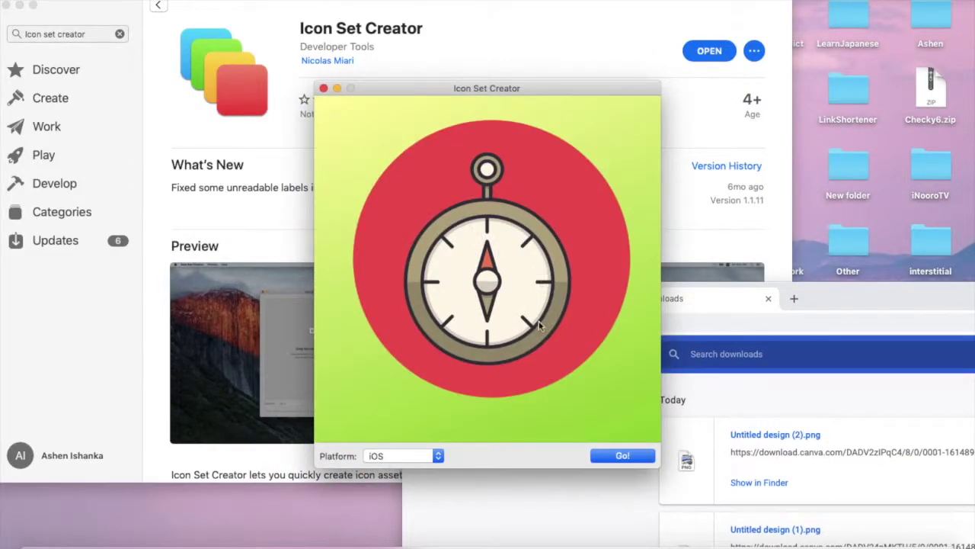
Hide the Chrome window and set iOS as the target platform
left_click(859, 304)
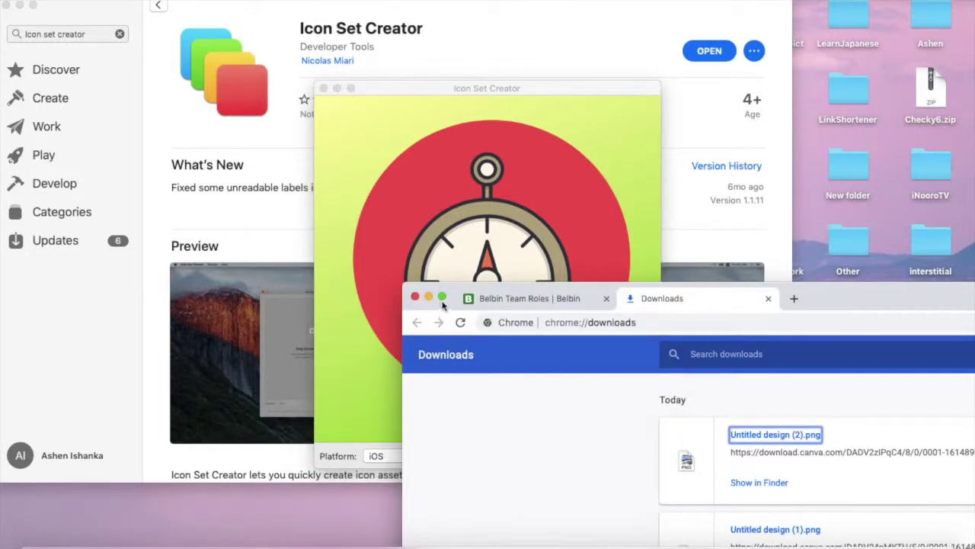
left_click(428, 297)
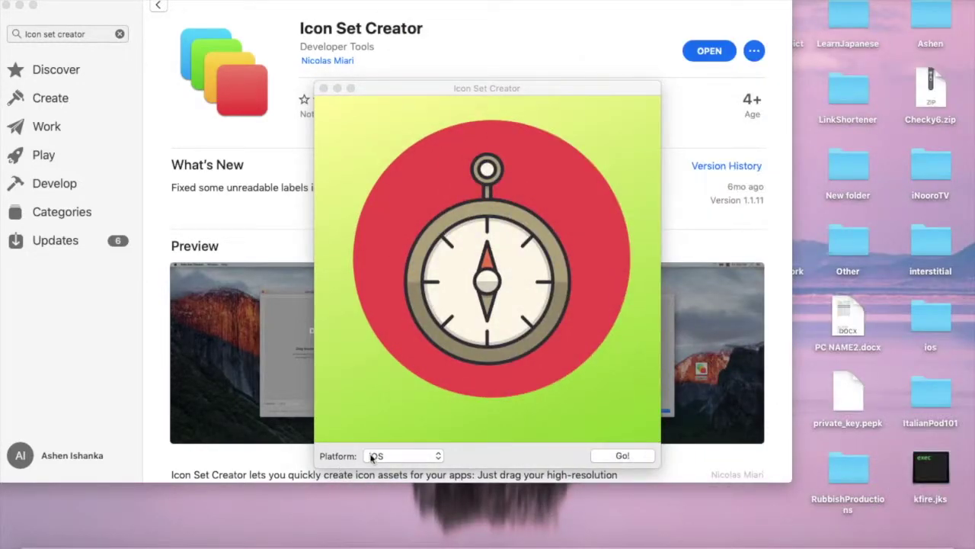
left_click(372, 456)
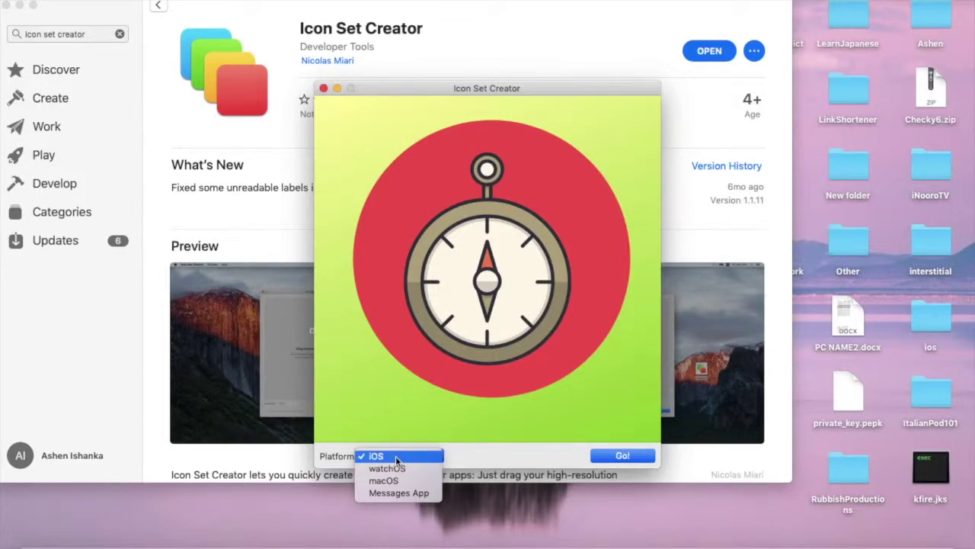
left_click(396, 457)
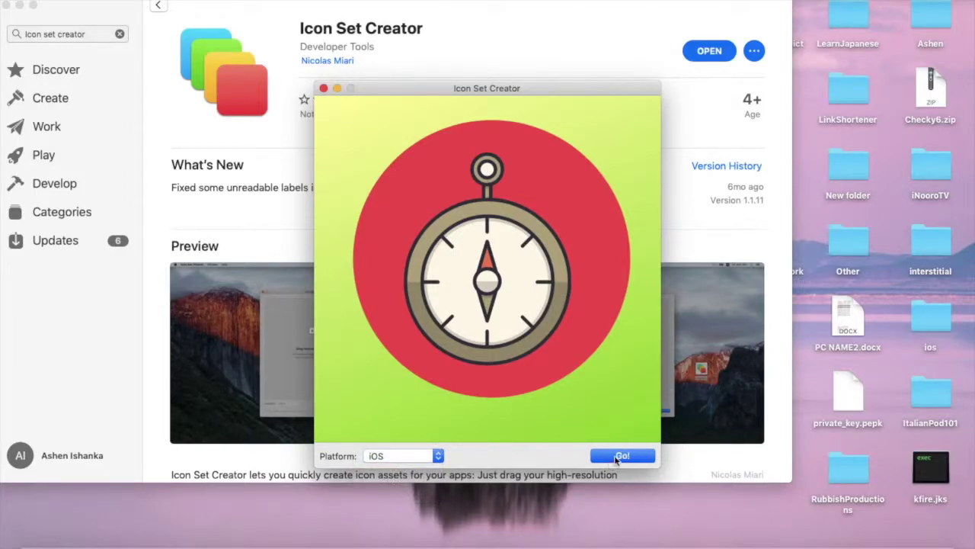
Generate the iOS icon set, then save a Single View App named 'Icons' in iOS Aps
left_click(621, 458)
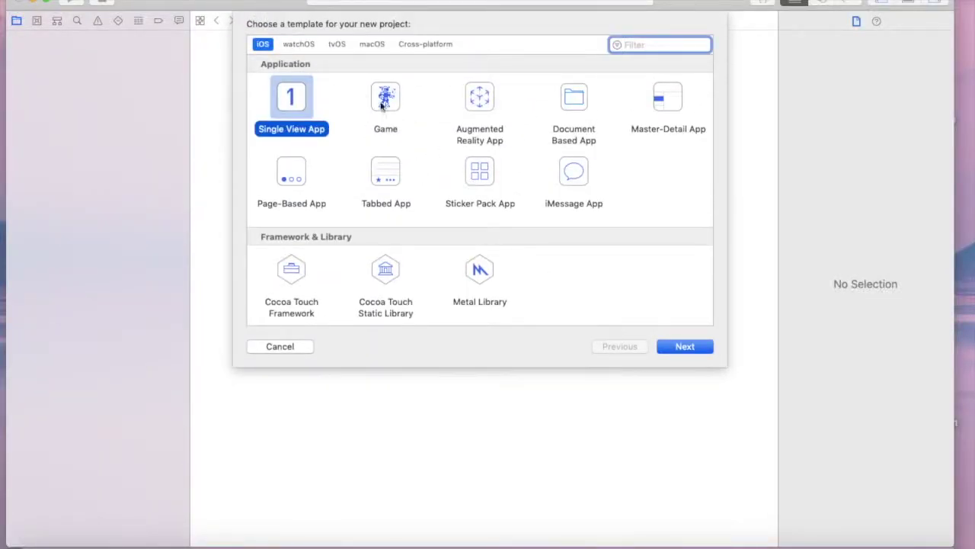
left_click(685, 346)
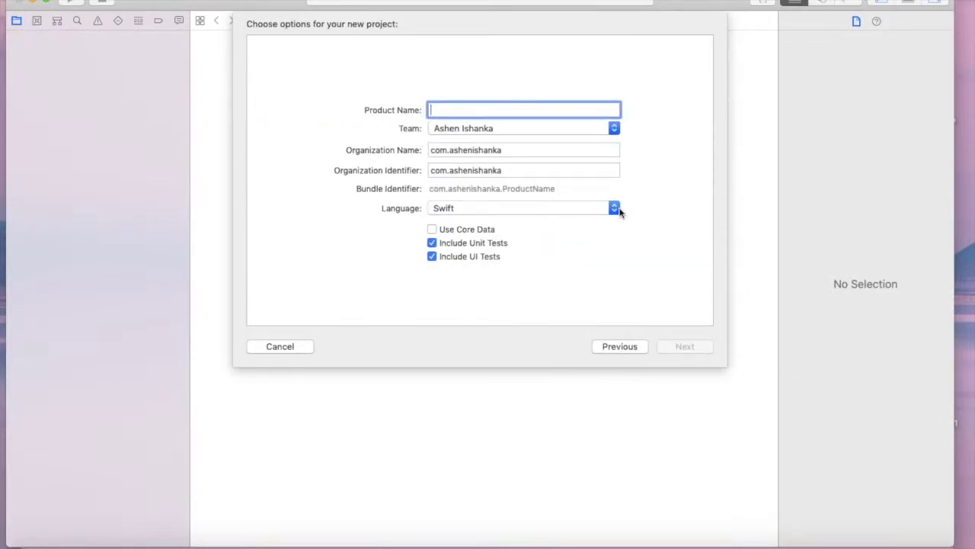
type("Icons")
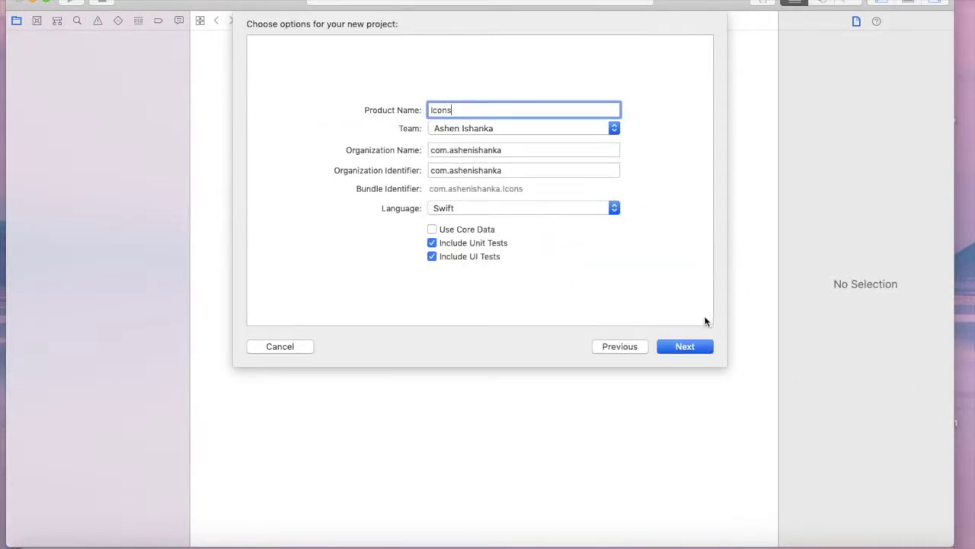
left_click(692, 346)
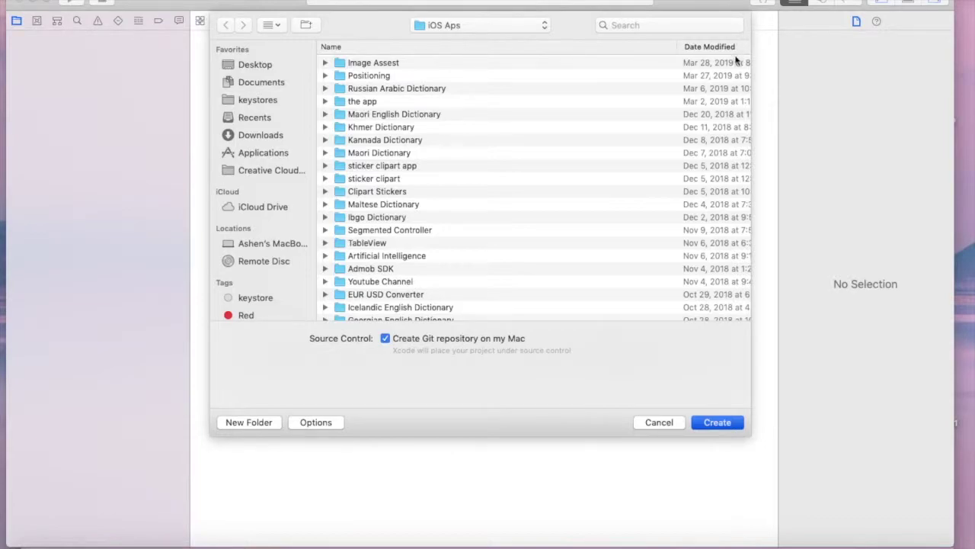
key("Return")
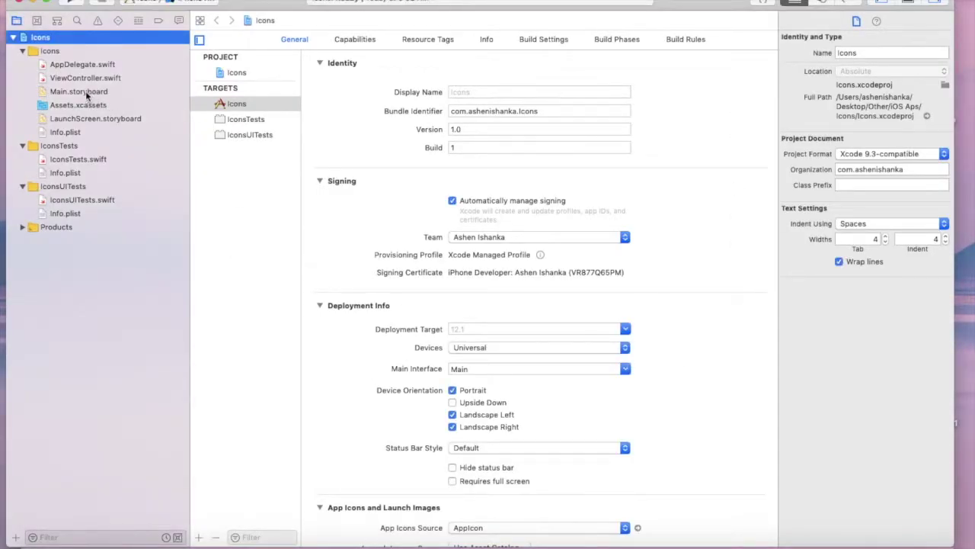
Open the Icons project's Assets.xcassets catalog and reveal its folder in Finder
left_click(86, 105)
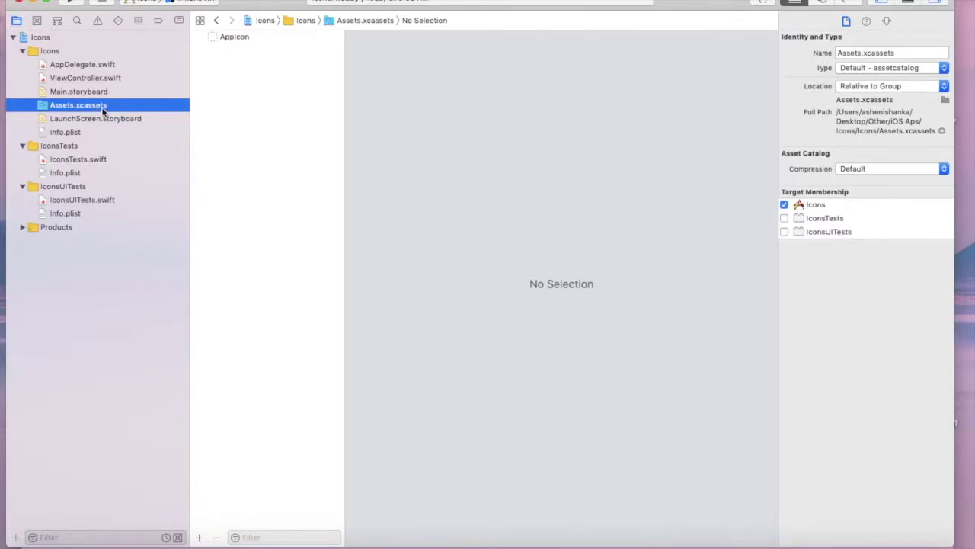
right_click(102, 111)
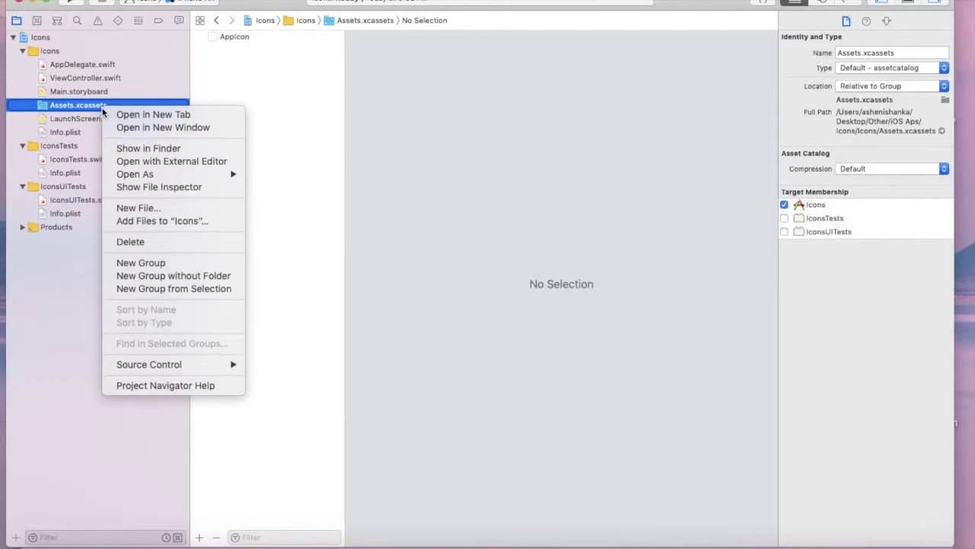
left_click(184, 151)
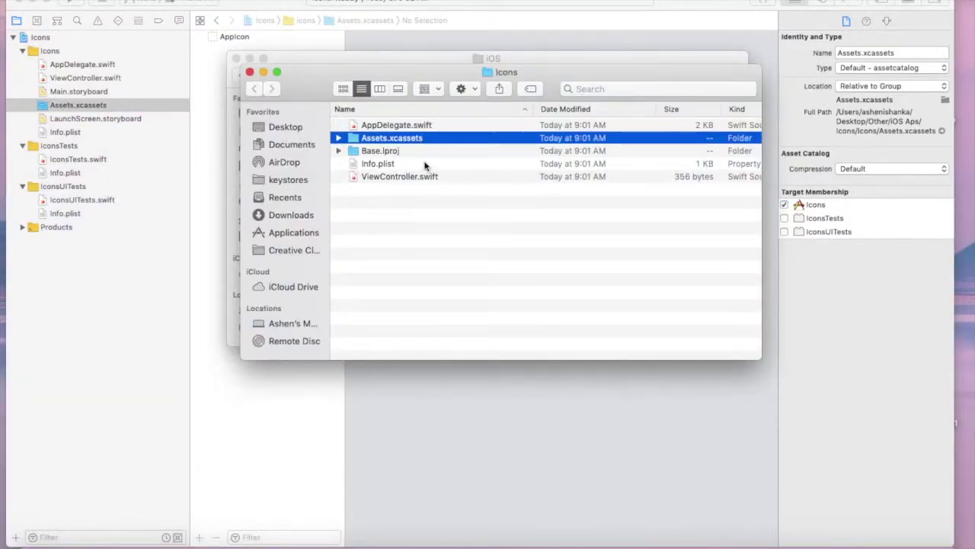
Open Assets.xcassets and place the generated iOS folder window beside it, with AppIcon.appiconset selected
double_click(404, 139)
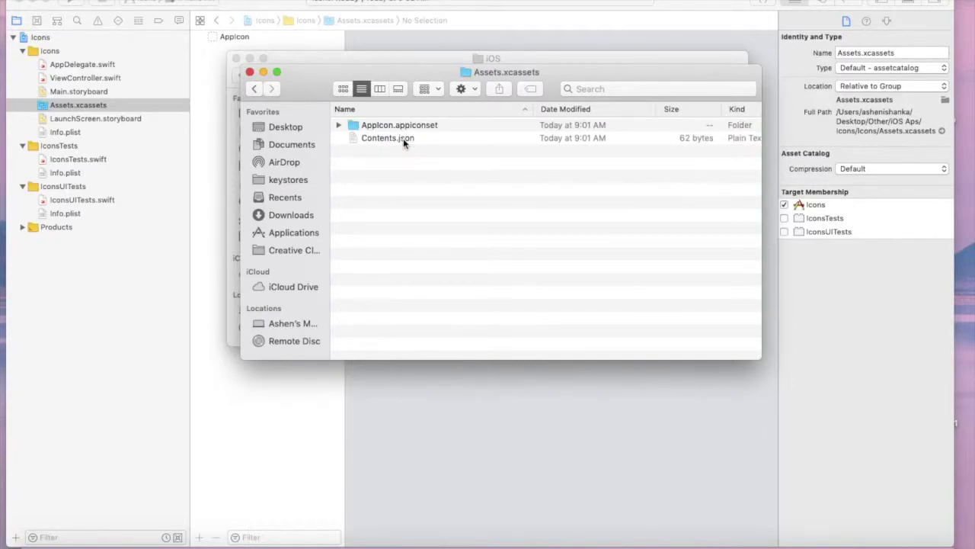
left_click(369, 57)
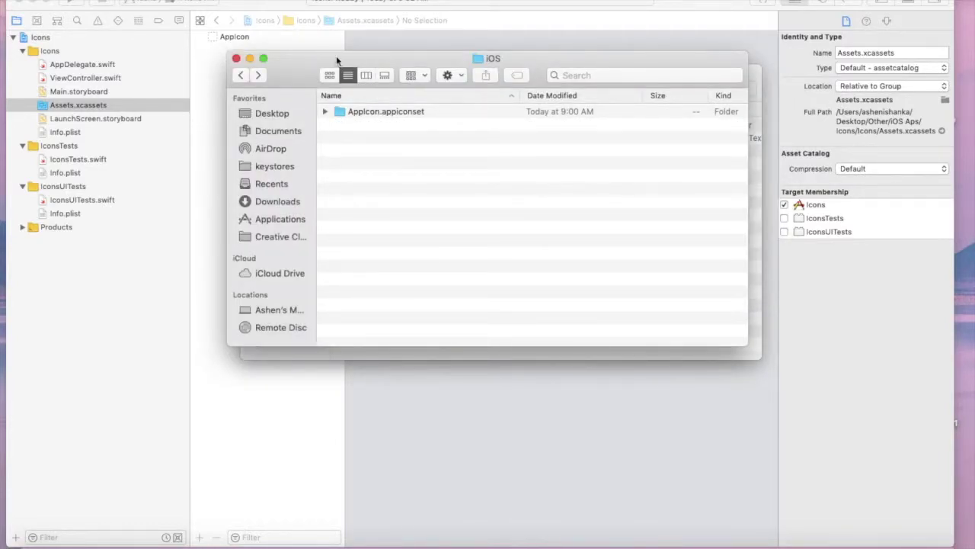
left_click_drag(338, 60, 526, 228)
left_click(556, 279)
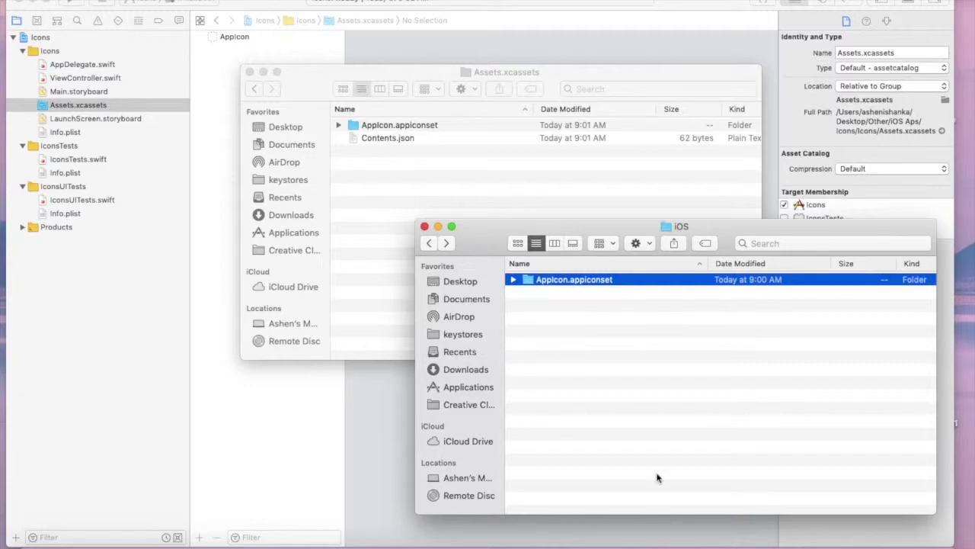
Check the project's own AppIcon.appiconset, then open the generated AppIcon.appiconset folder
left_click(425, 125)
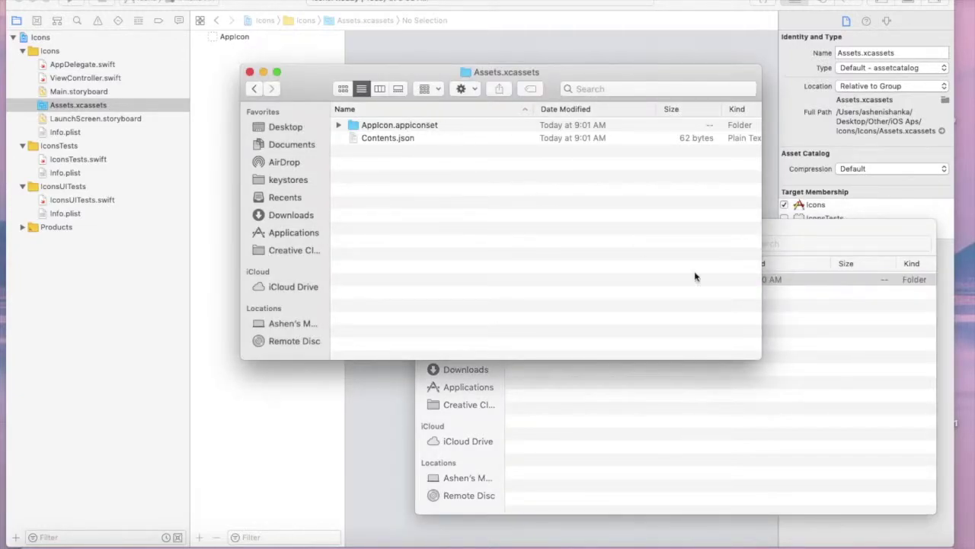
double_click(438, 121)
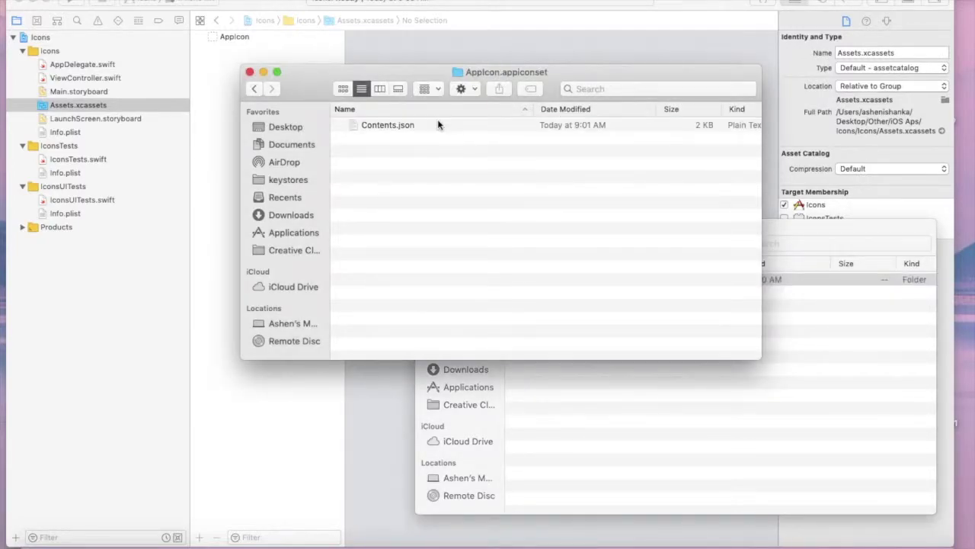
left_click(253, 89)
left_click(745, 389)
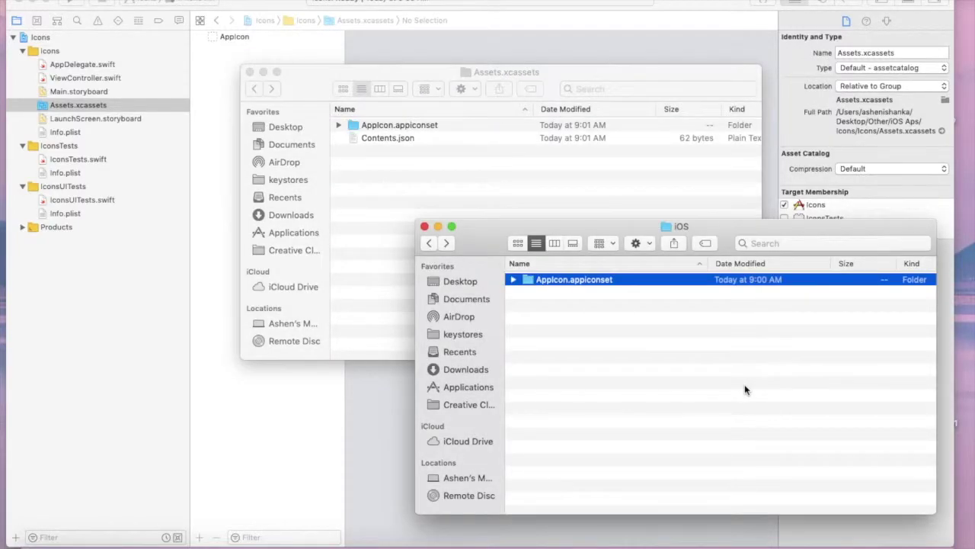
double_click(606, 281)
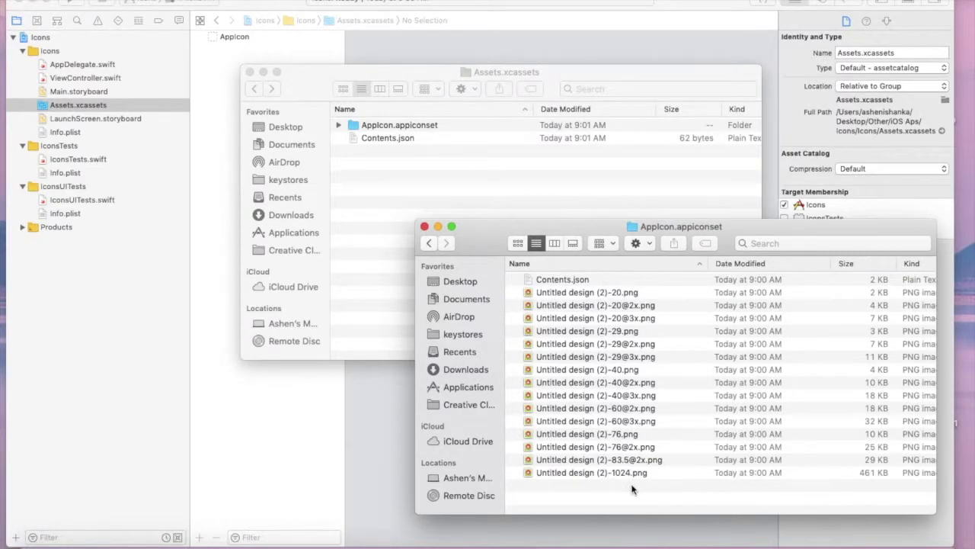
Drag every generated compass PNG and Contents.json into the project's AppIcon.appiconset, replacing Contents.json
left_click_drag(631, 488, 565, 261)
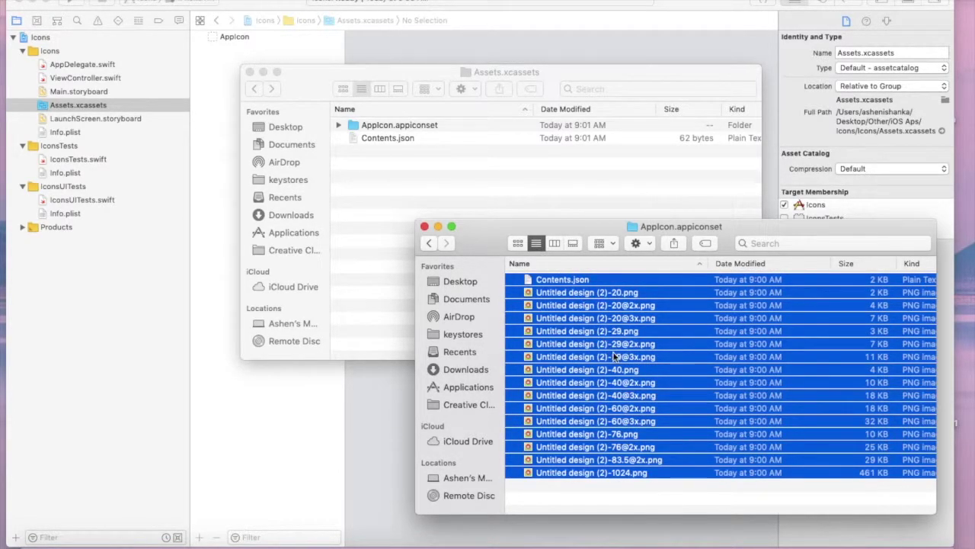
mouse_move(614, 357)
left_mouse_down()
mouse_move(465, 191)
mouse_move(438, 125)
left_mouse_up()
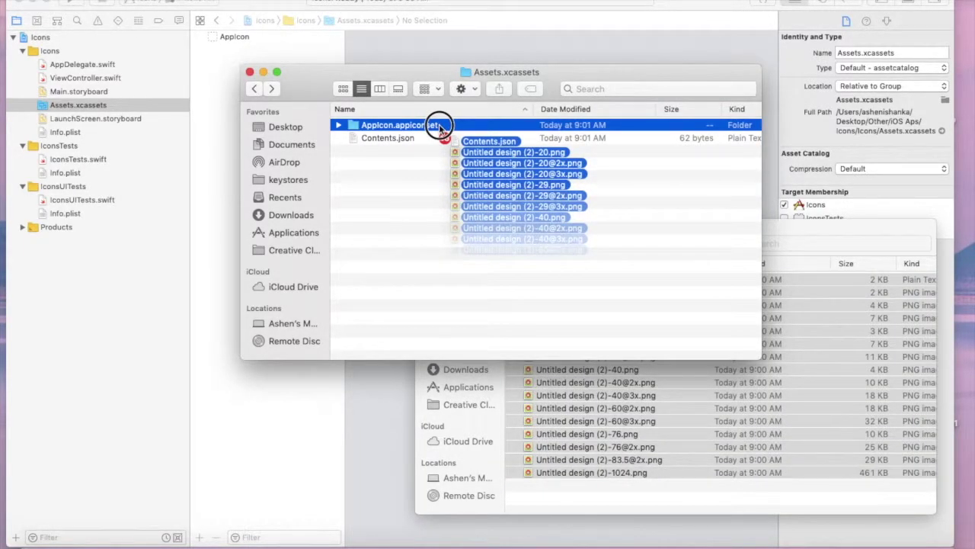
left_click_drag(440, 130, 442, 127)
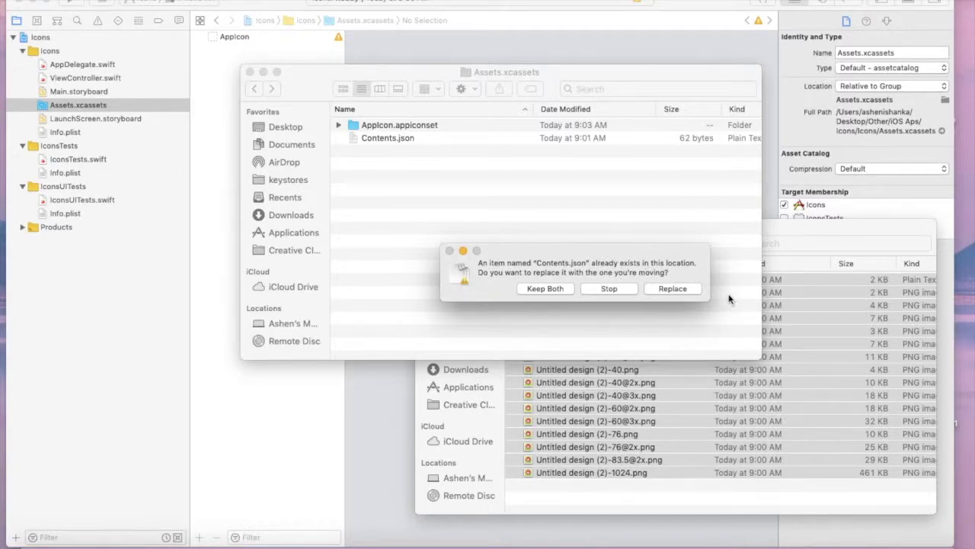
left_click(681, 289)
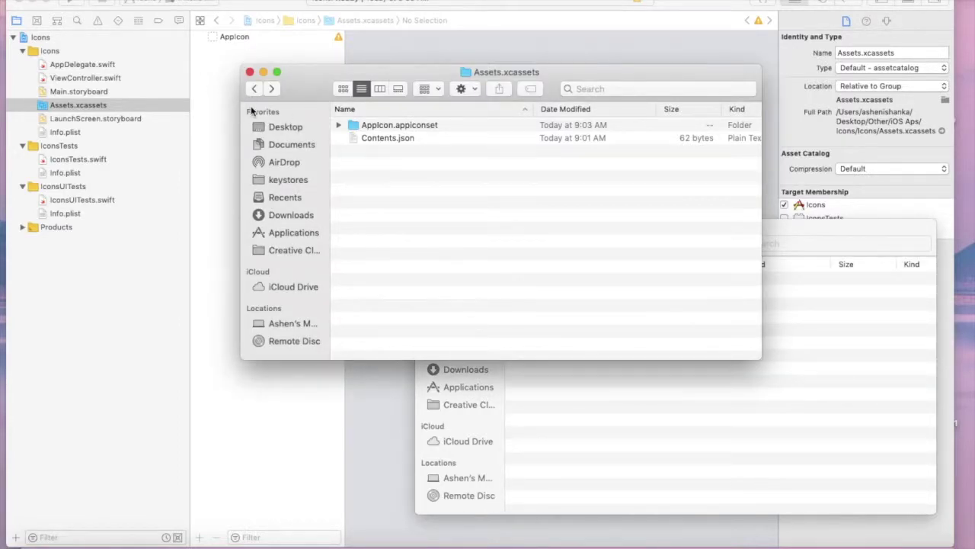
Review the compass artwork in every AppIcon slot, then go back to the Icons project settings
left_click(266, 48)
left_click(233, 40)
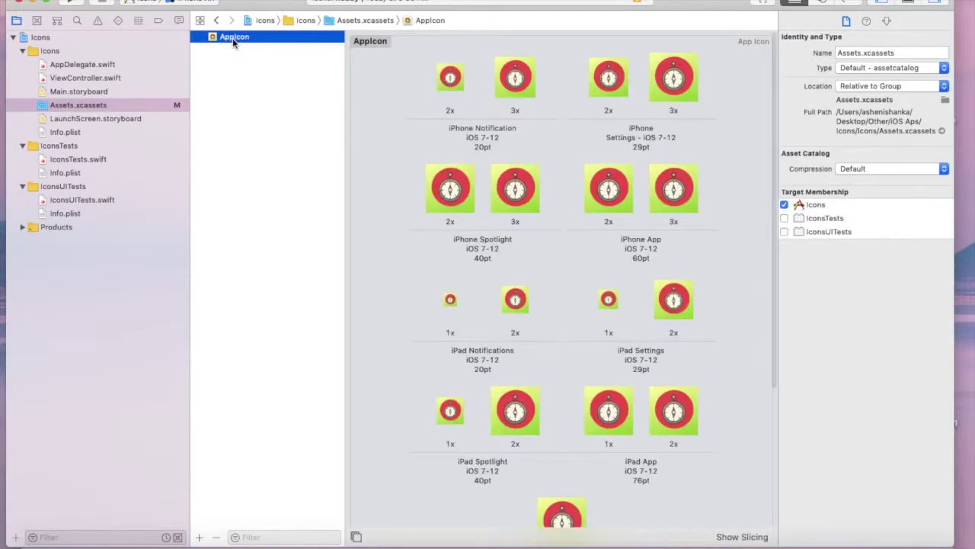
scroll(541, 248, "down", 5)
scroll(541, 248, "up", 2)
scroll(542, 252, "up", 4)
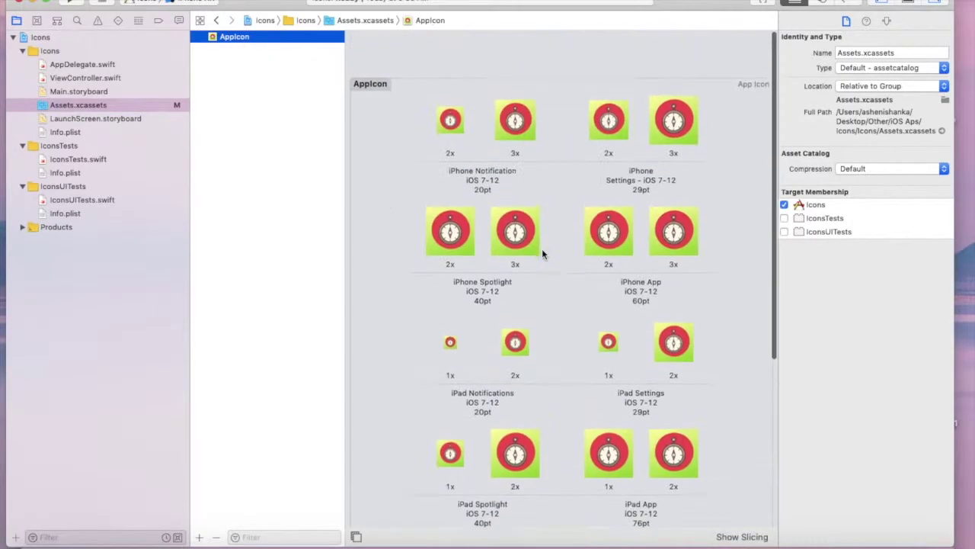
scroll(542, 249, "down", 1)
scroll(400, 267, "down", 5)
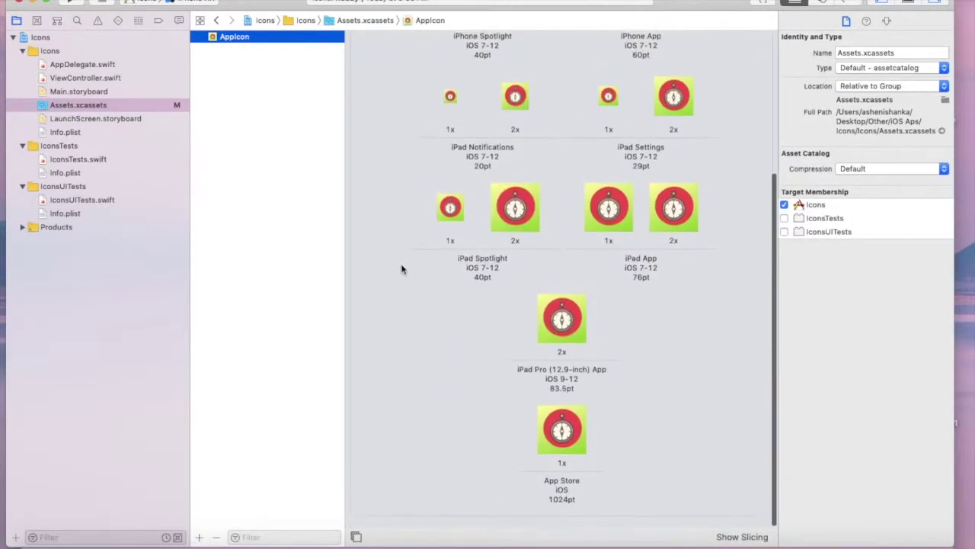
left_click(82, 38)
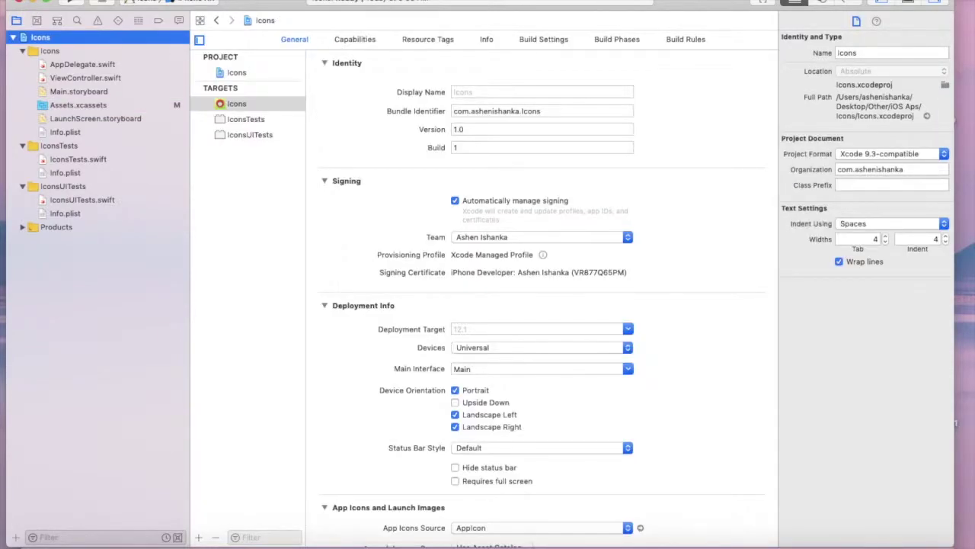